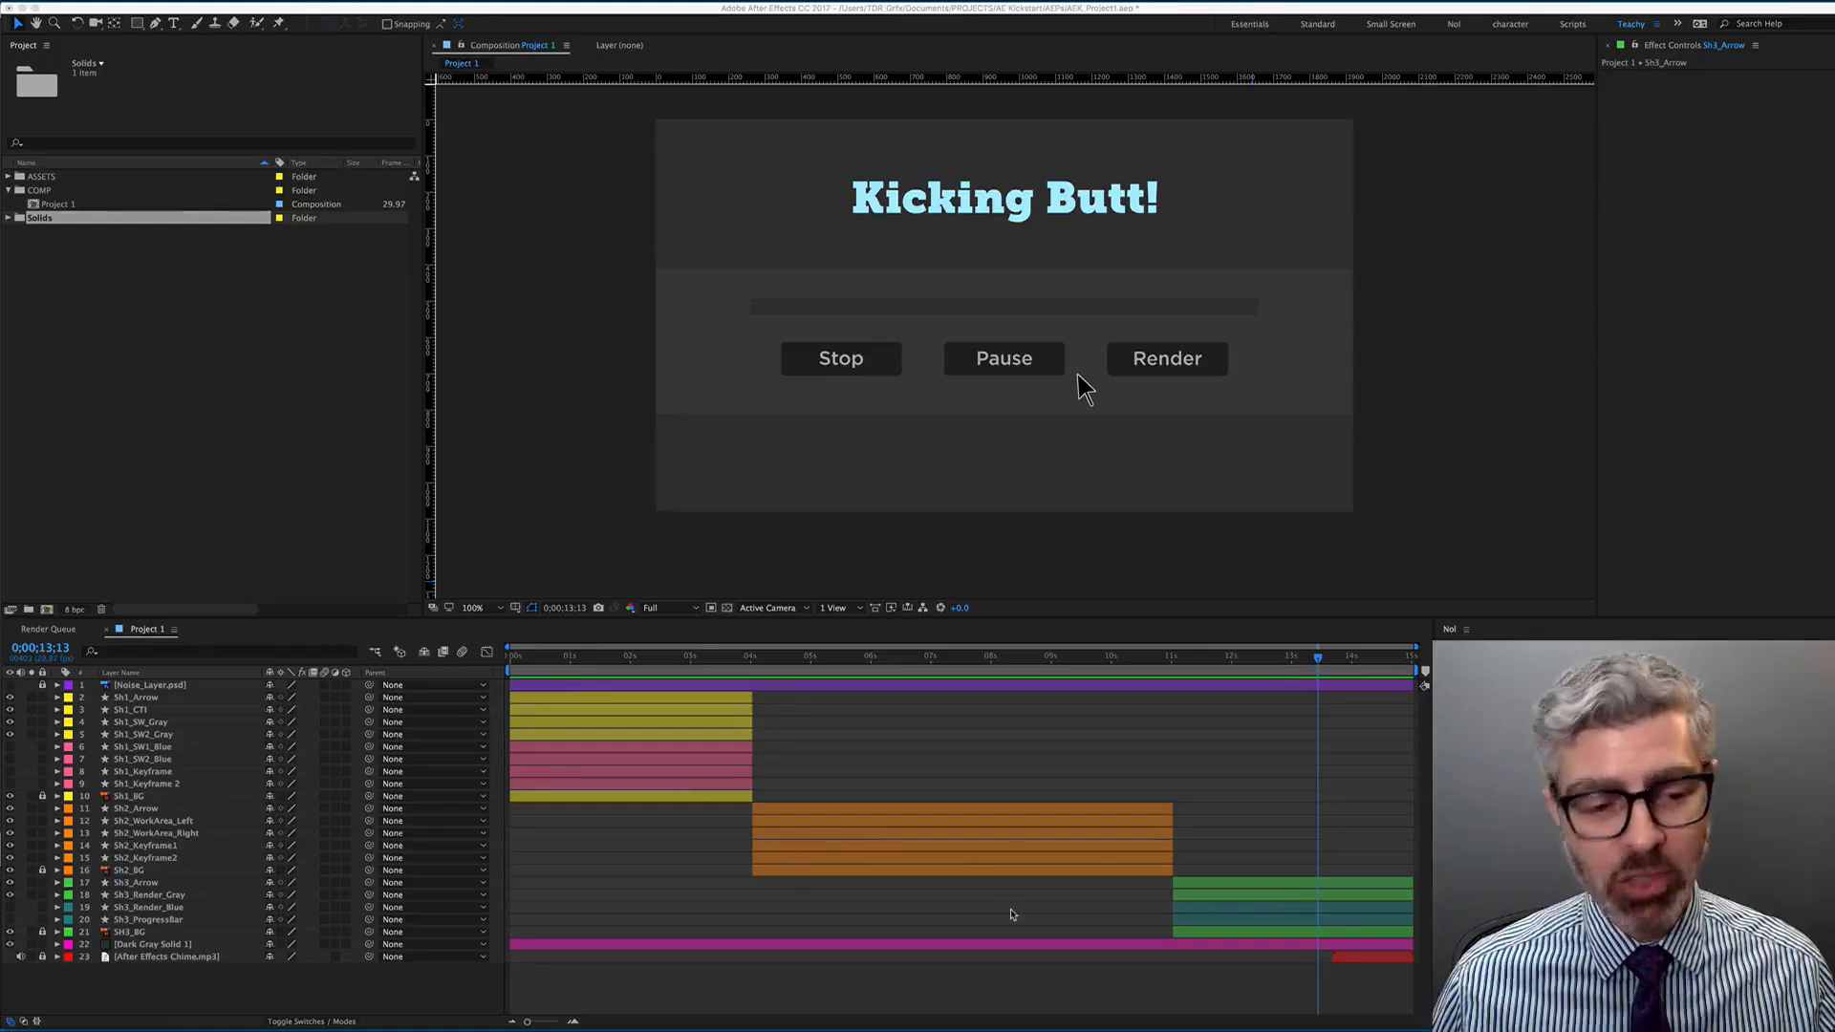
Add the Project 1 composition to the render queue.
{"action": "left_click", "coordinate": [1248, 906]}
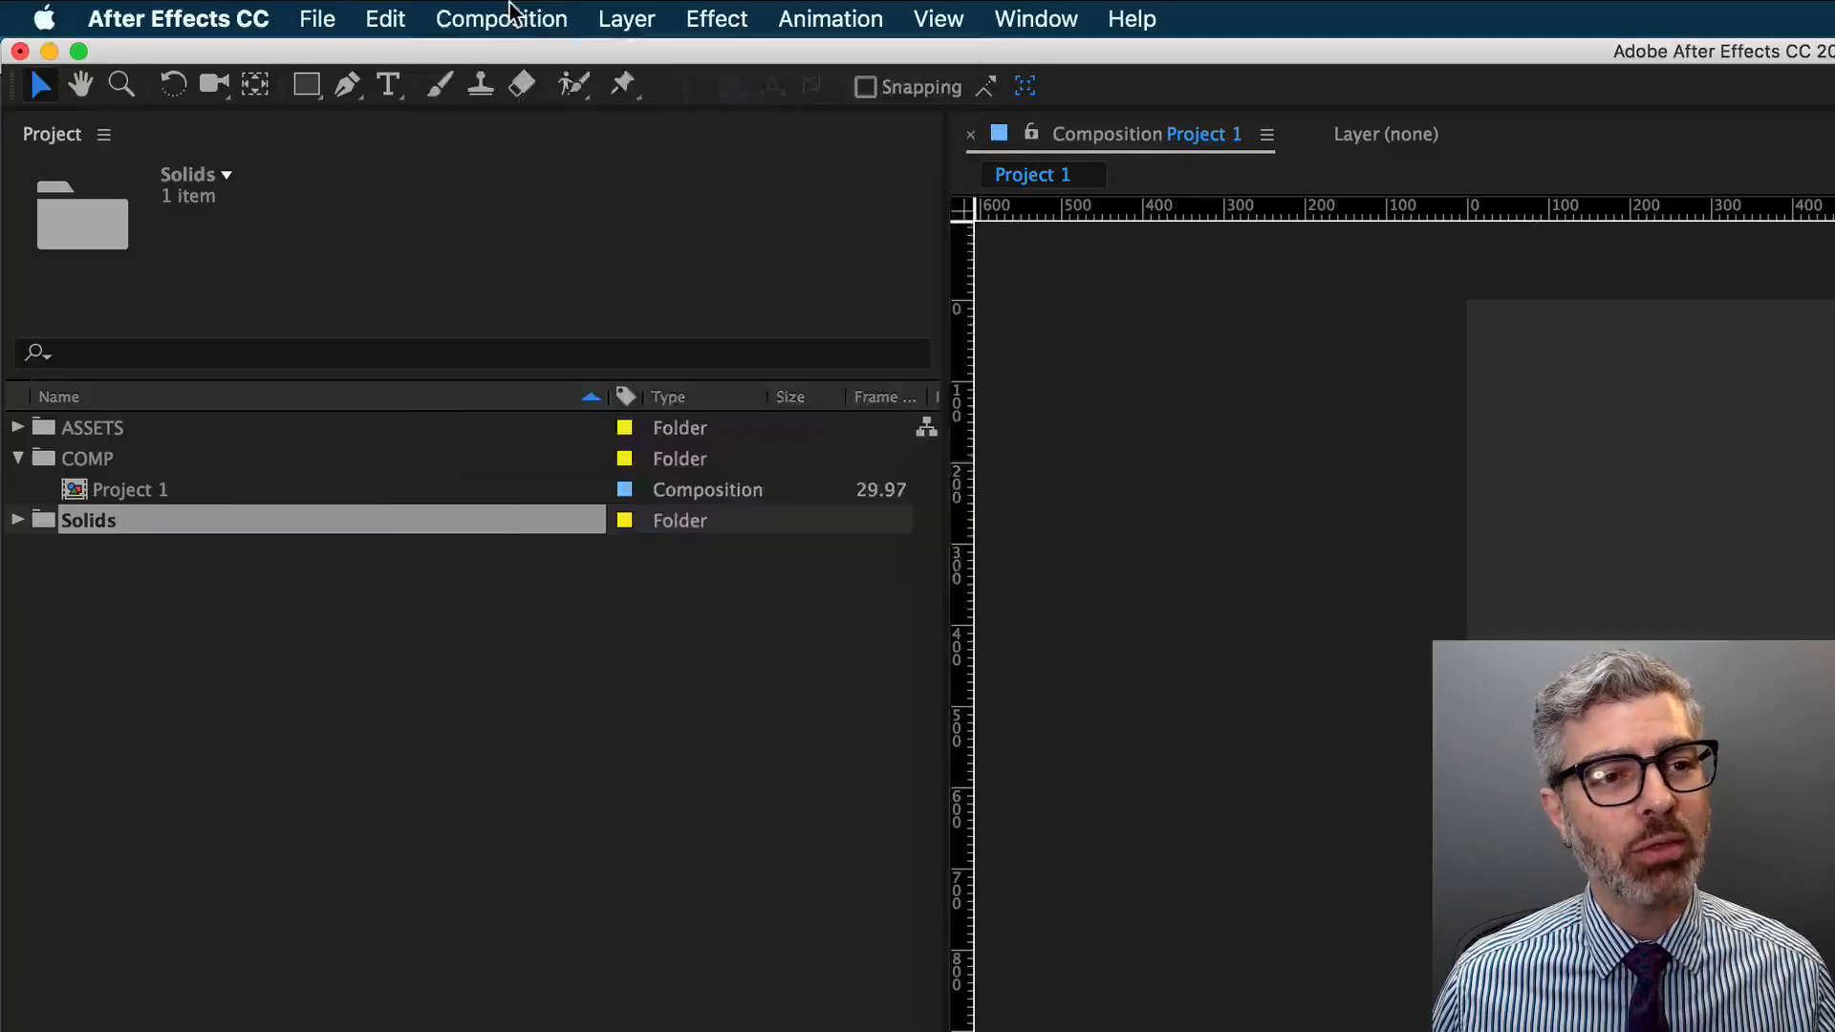
{"action": "left_click", "coordinate": [217, 0]}
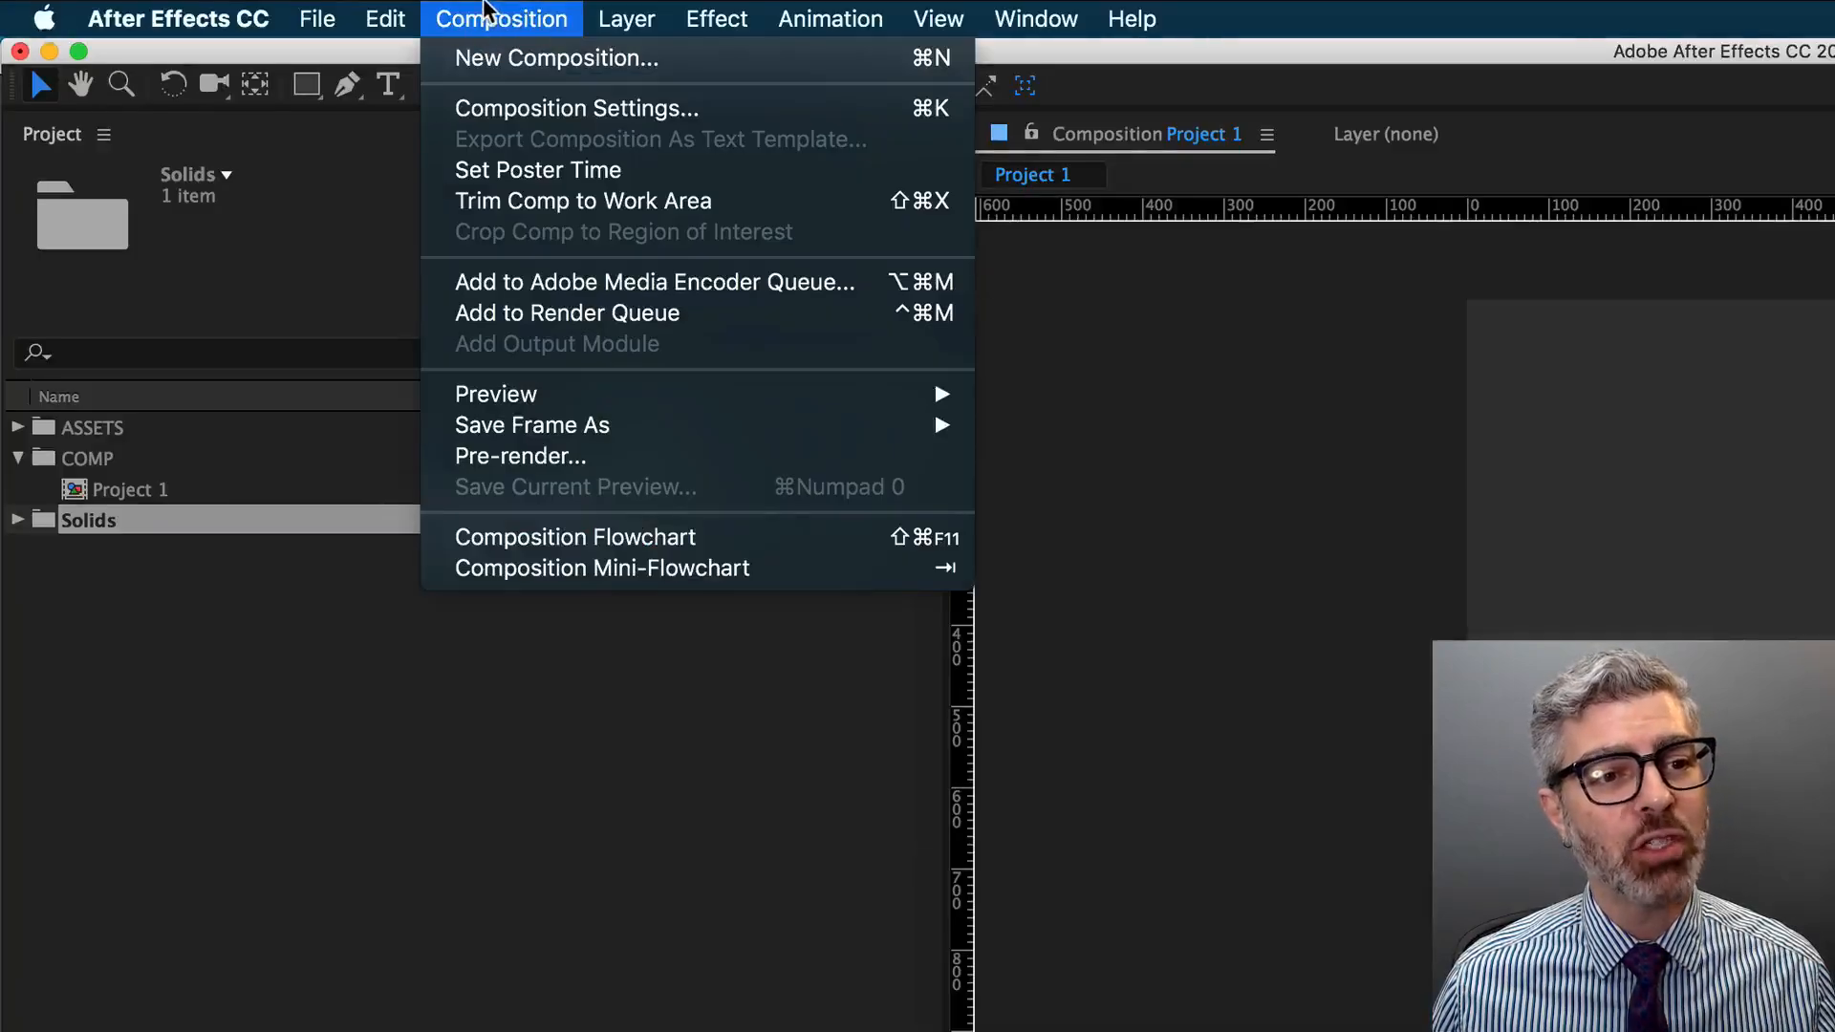
{"action": "left_click", "coordinate": [925, 320]}
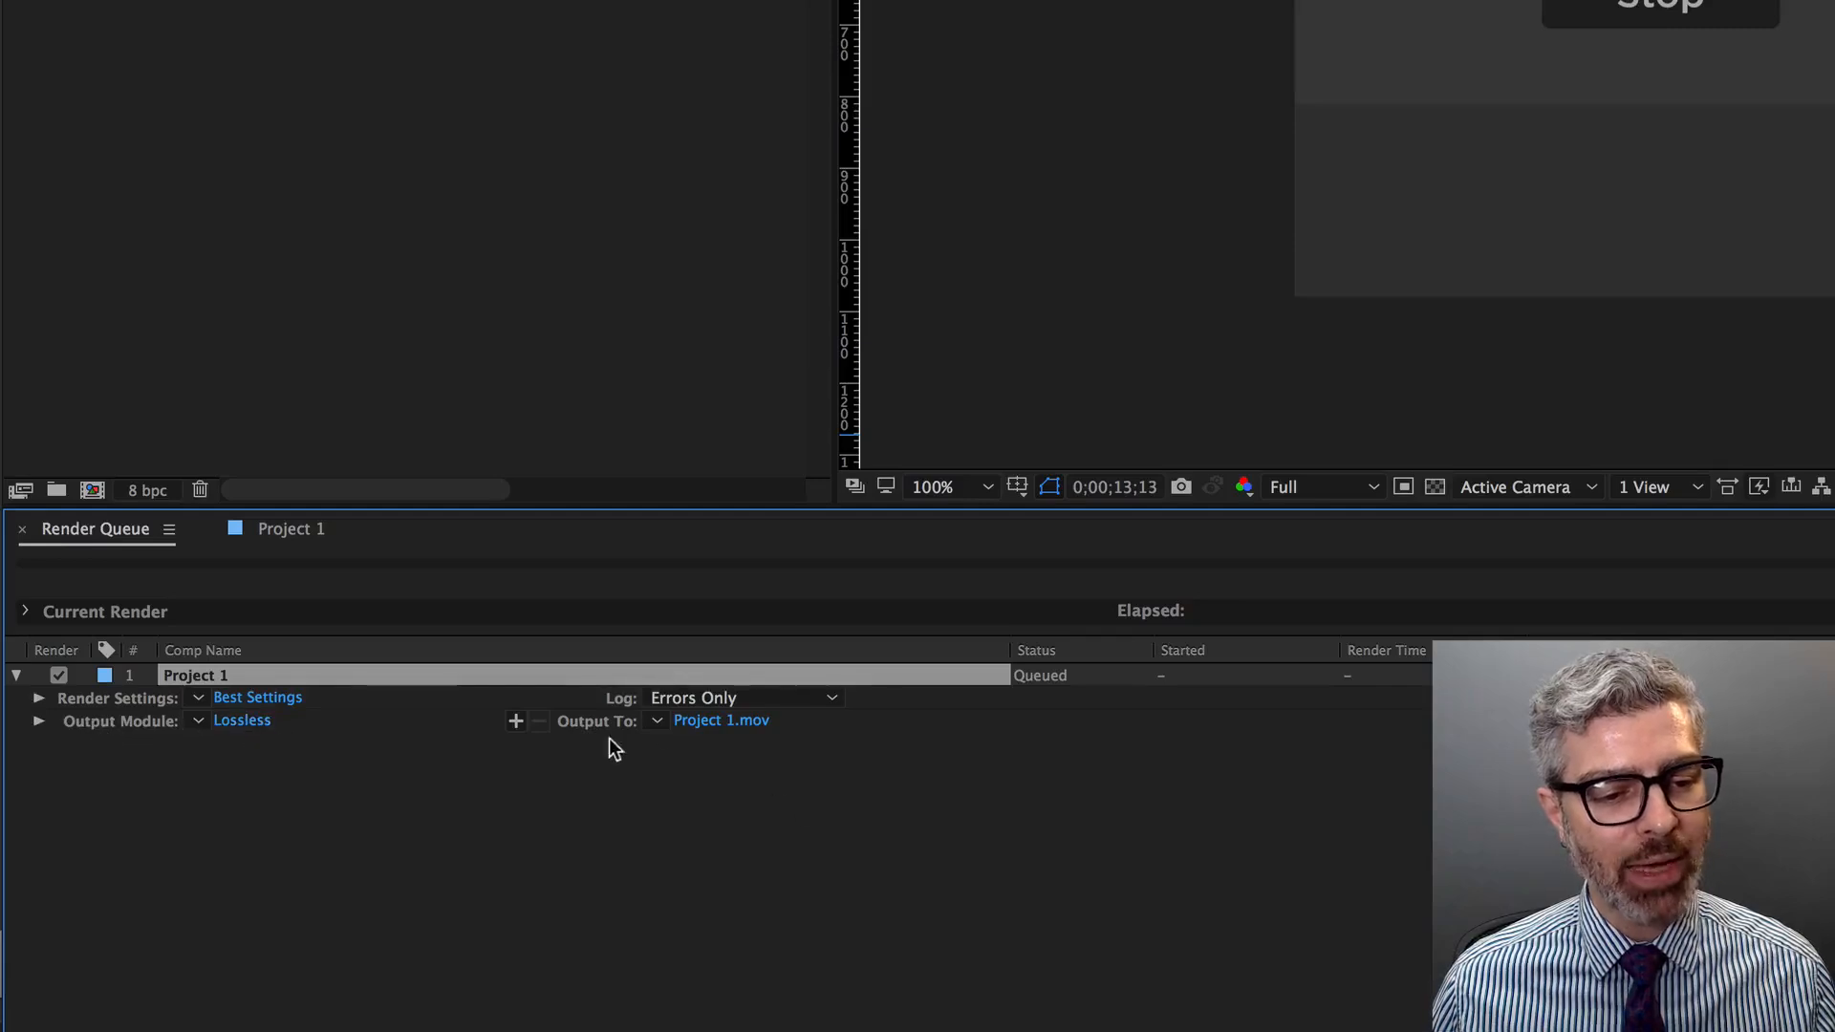
Set the queued render's output file to Project 1.mov in the Renders folder.
{"action": "left_click", "coordinate": [762, 723]}
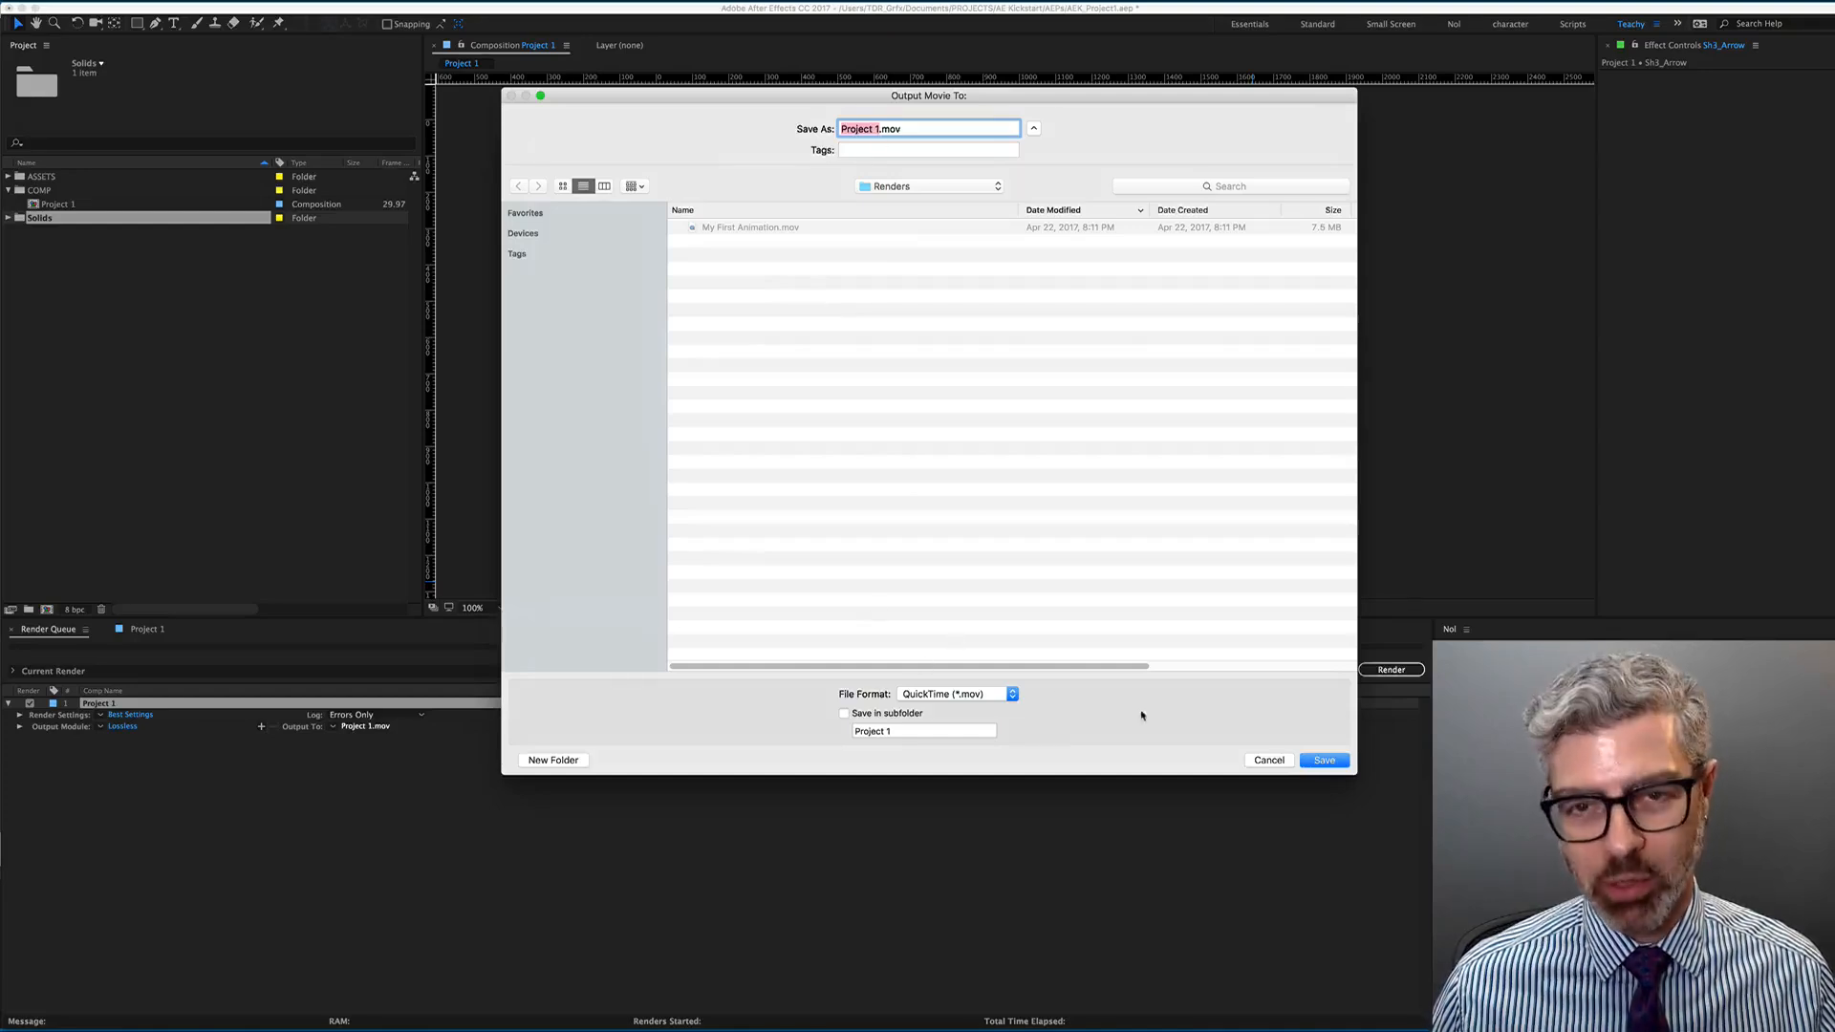
{"action": "left_click", "coordinate": [1337, 762]}
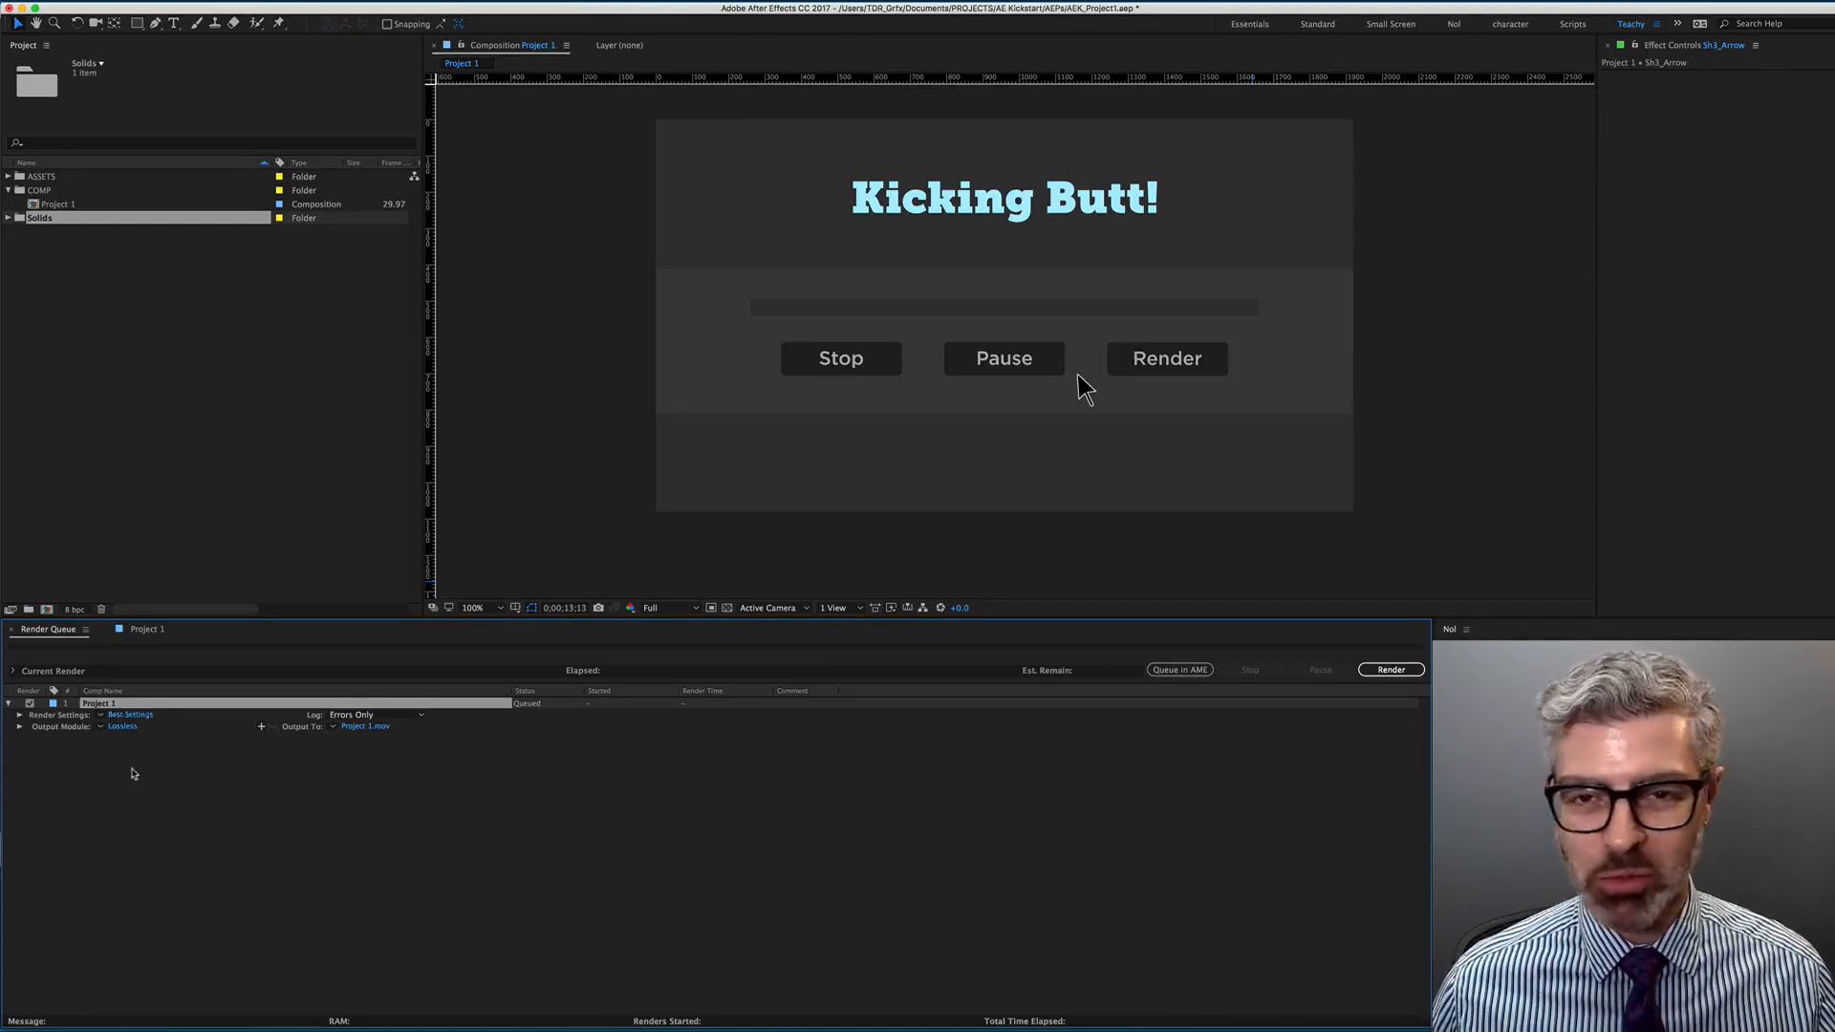
{"action": "left_click", "coordinate": [141, 781]}
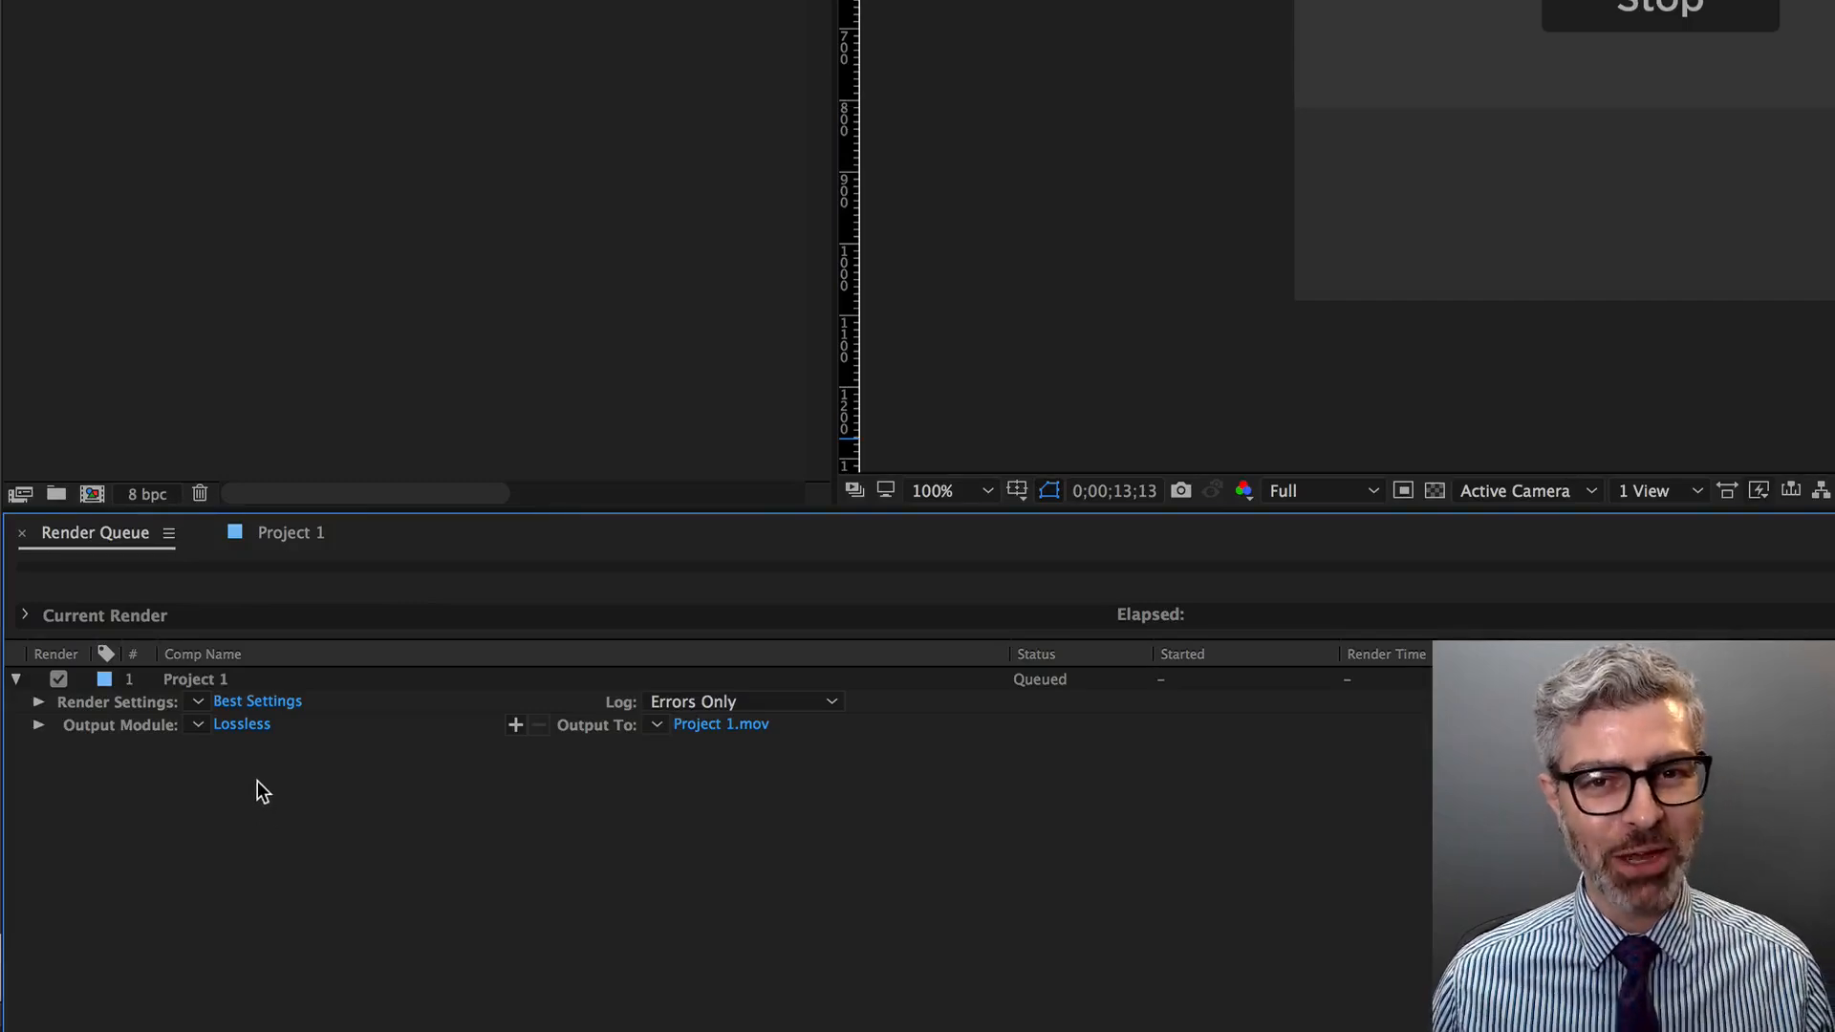
Change the queued render's output module to use the H.264 video codec for its QuickTime format.
{"action": "left_click", "coordinate": [240, 724]}
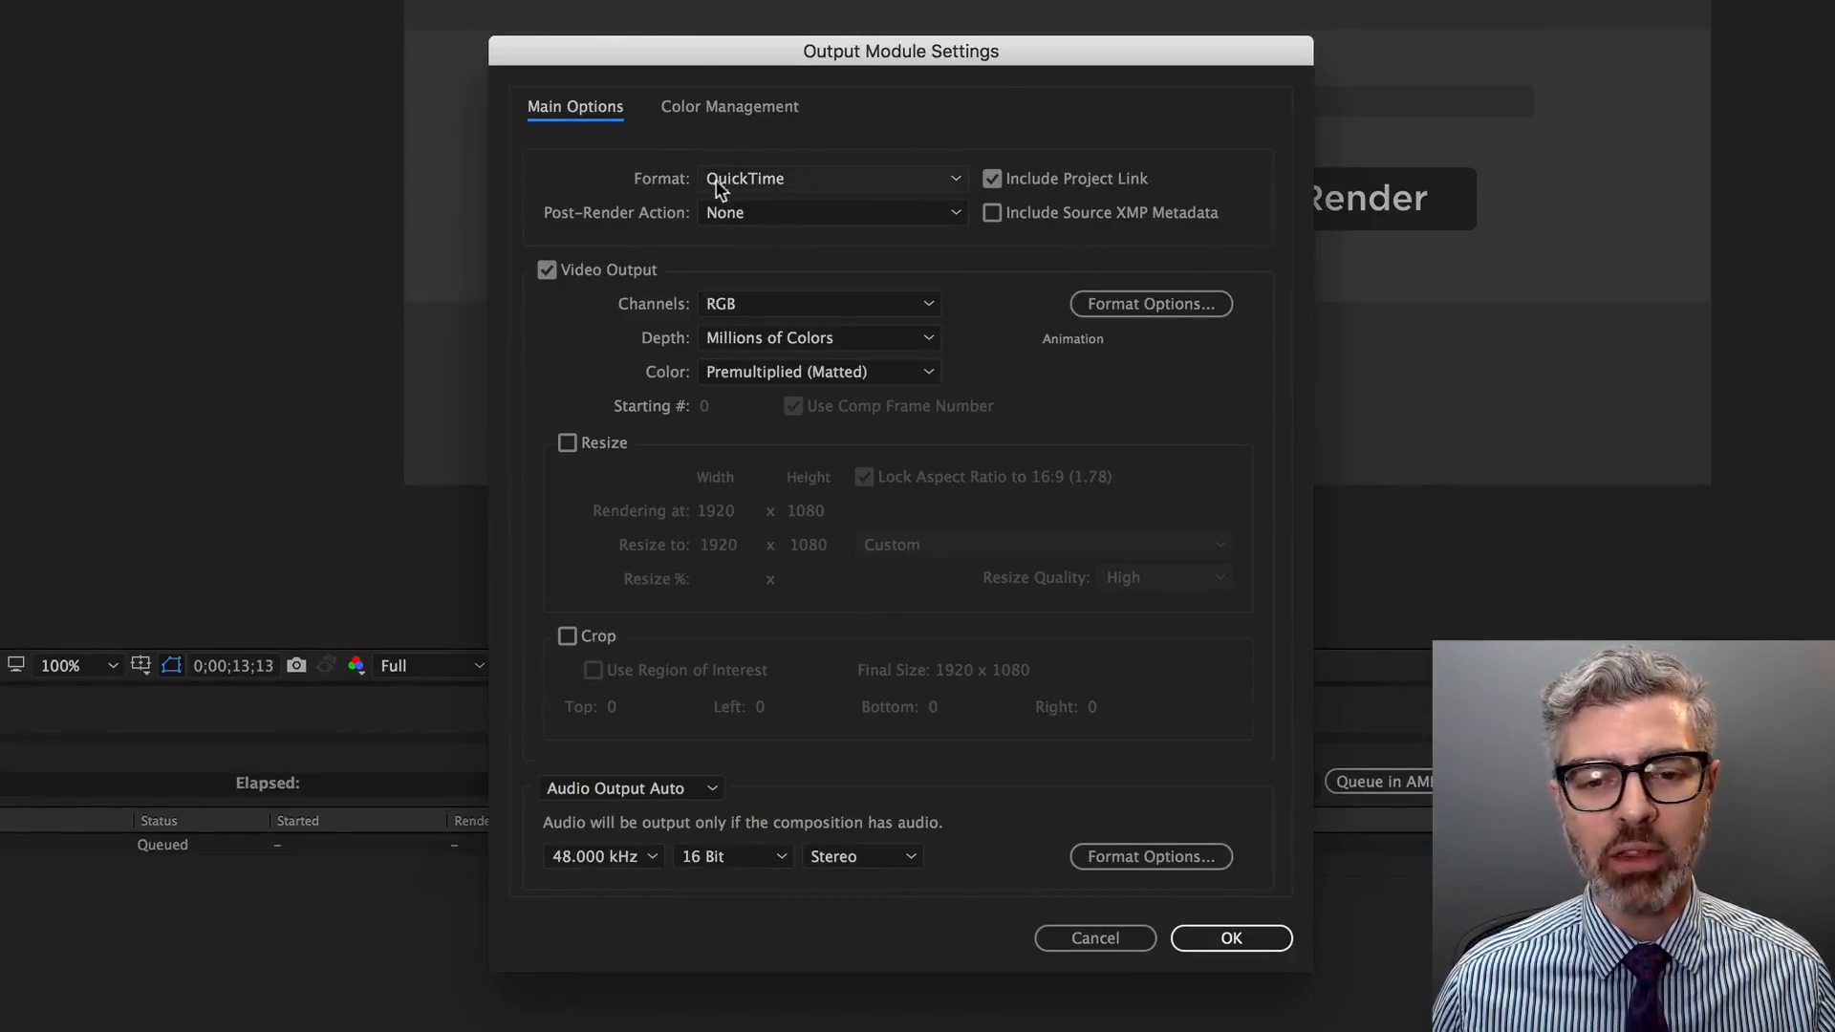
{"action": "left_click", "coordinate": [820, 176]}
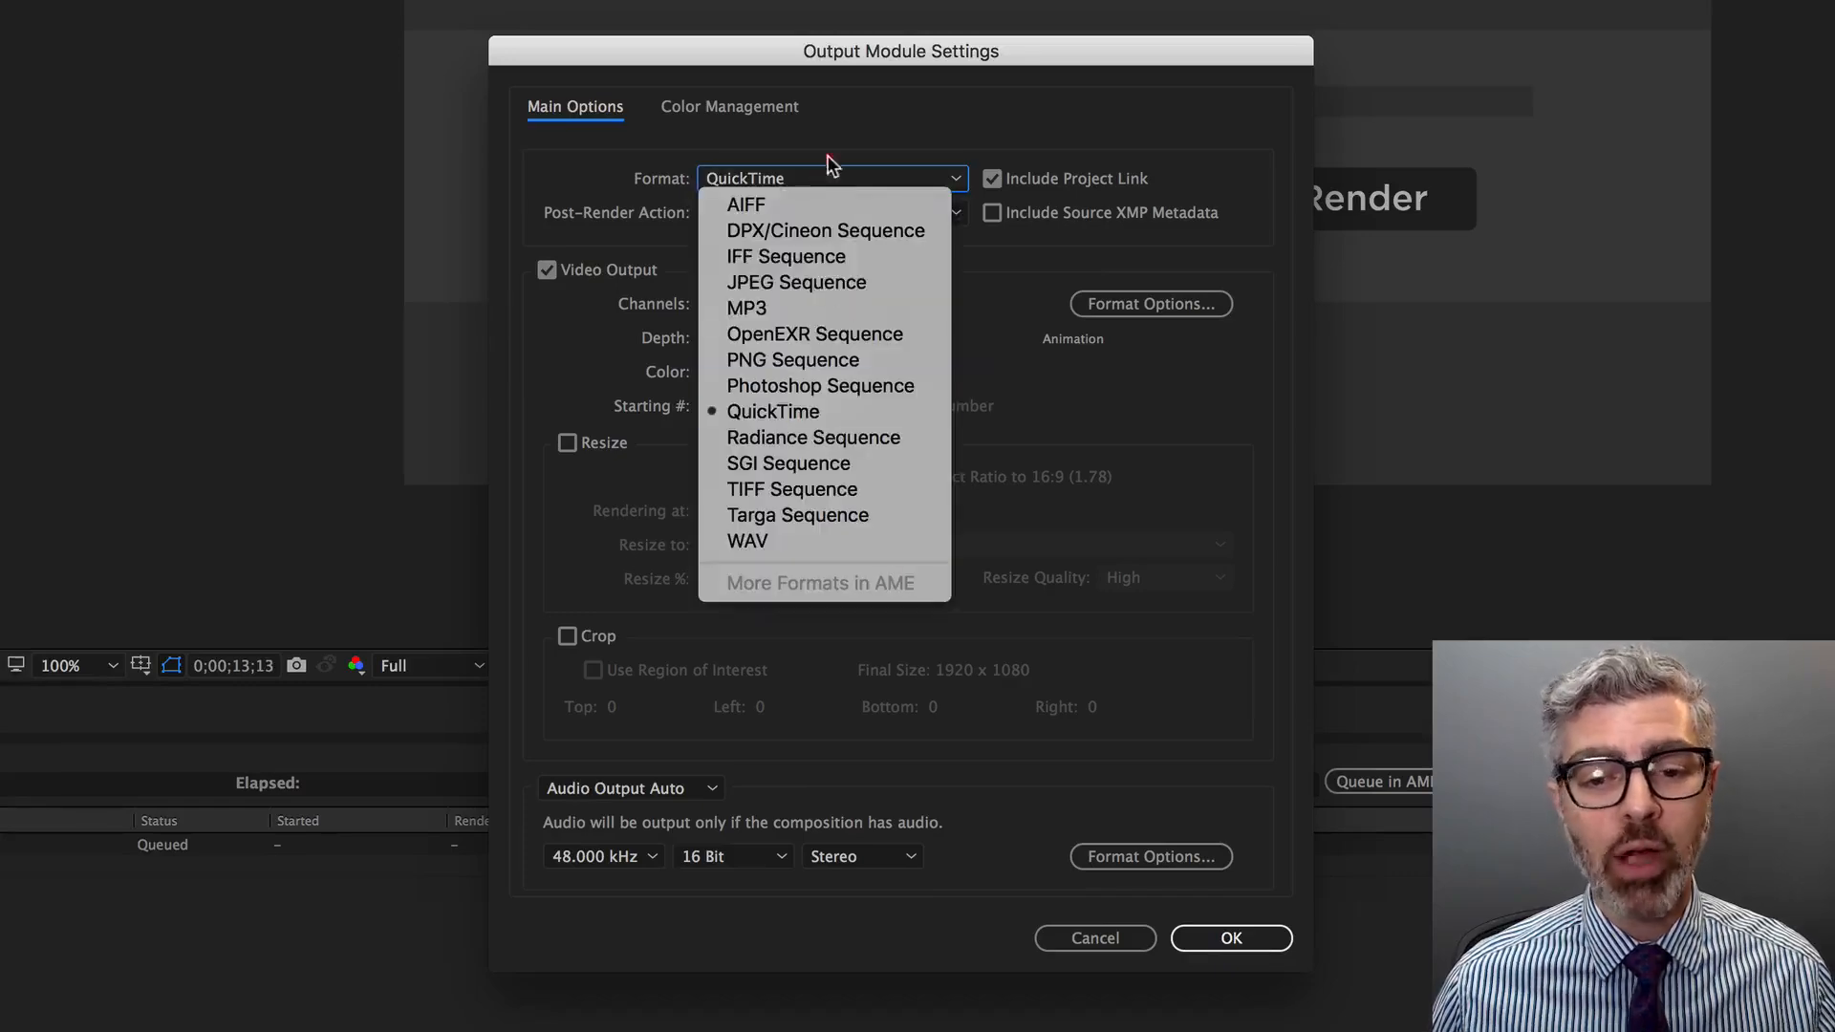
{"action": "left_click", "coordinate": [853, 80]}
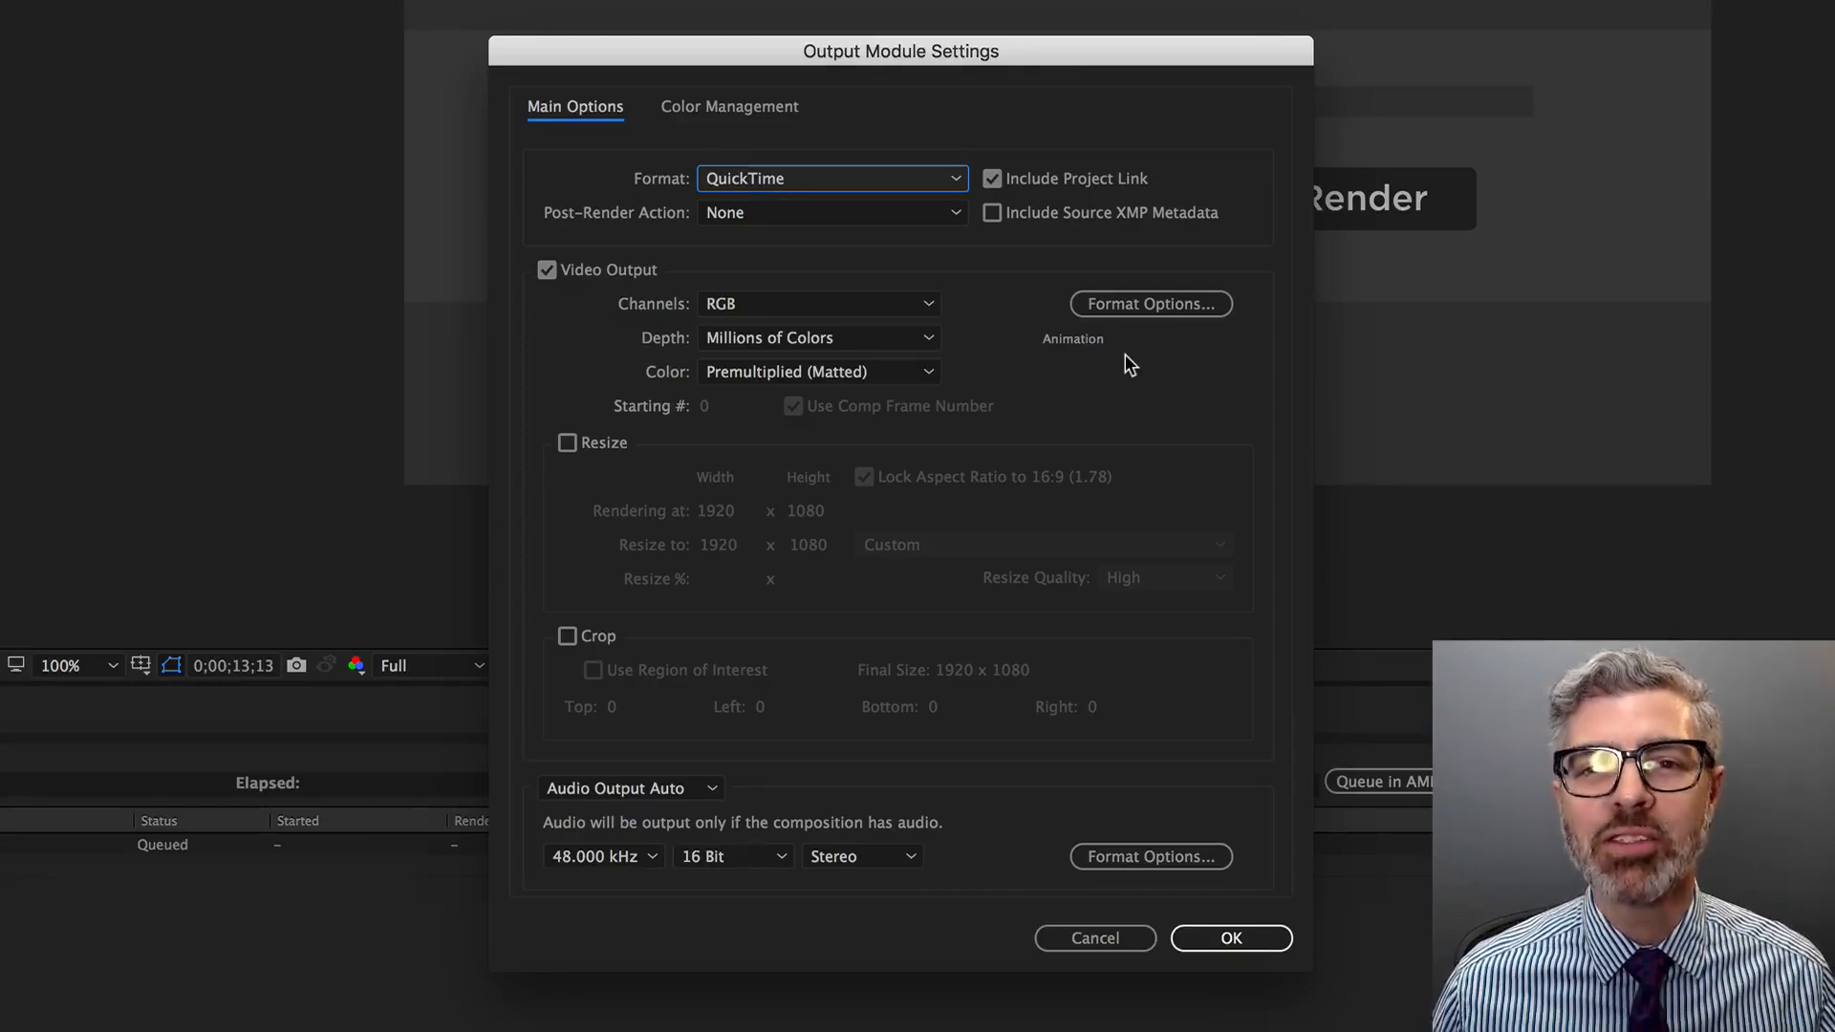
{"action": "left_click", "coordinate": [1147, 307]}
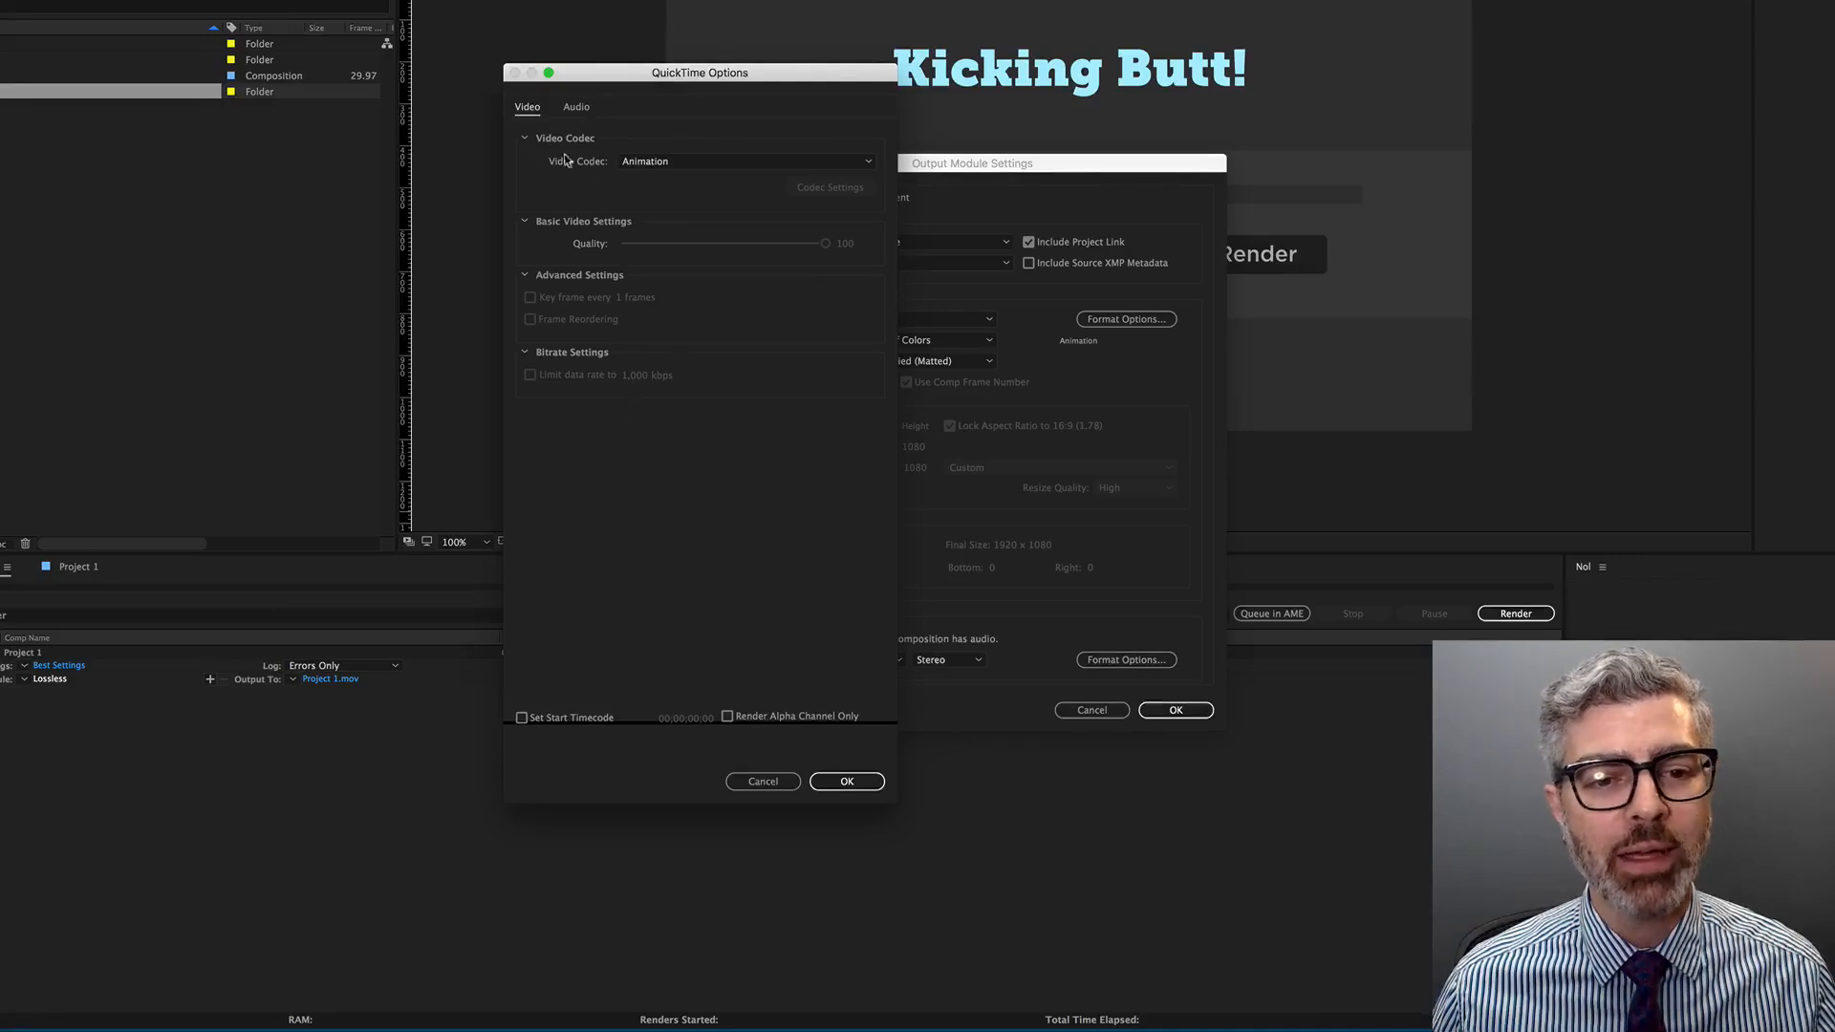
{"action": "left_click", "coordinate": [668, 164]}
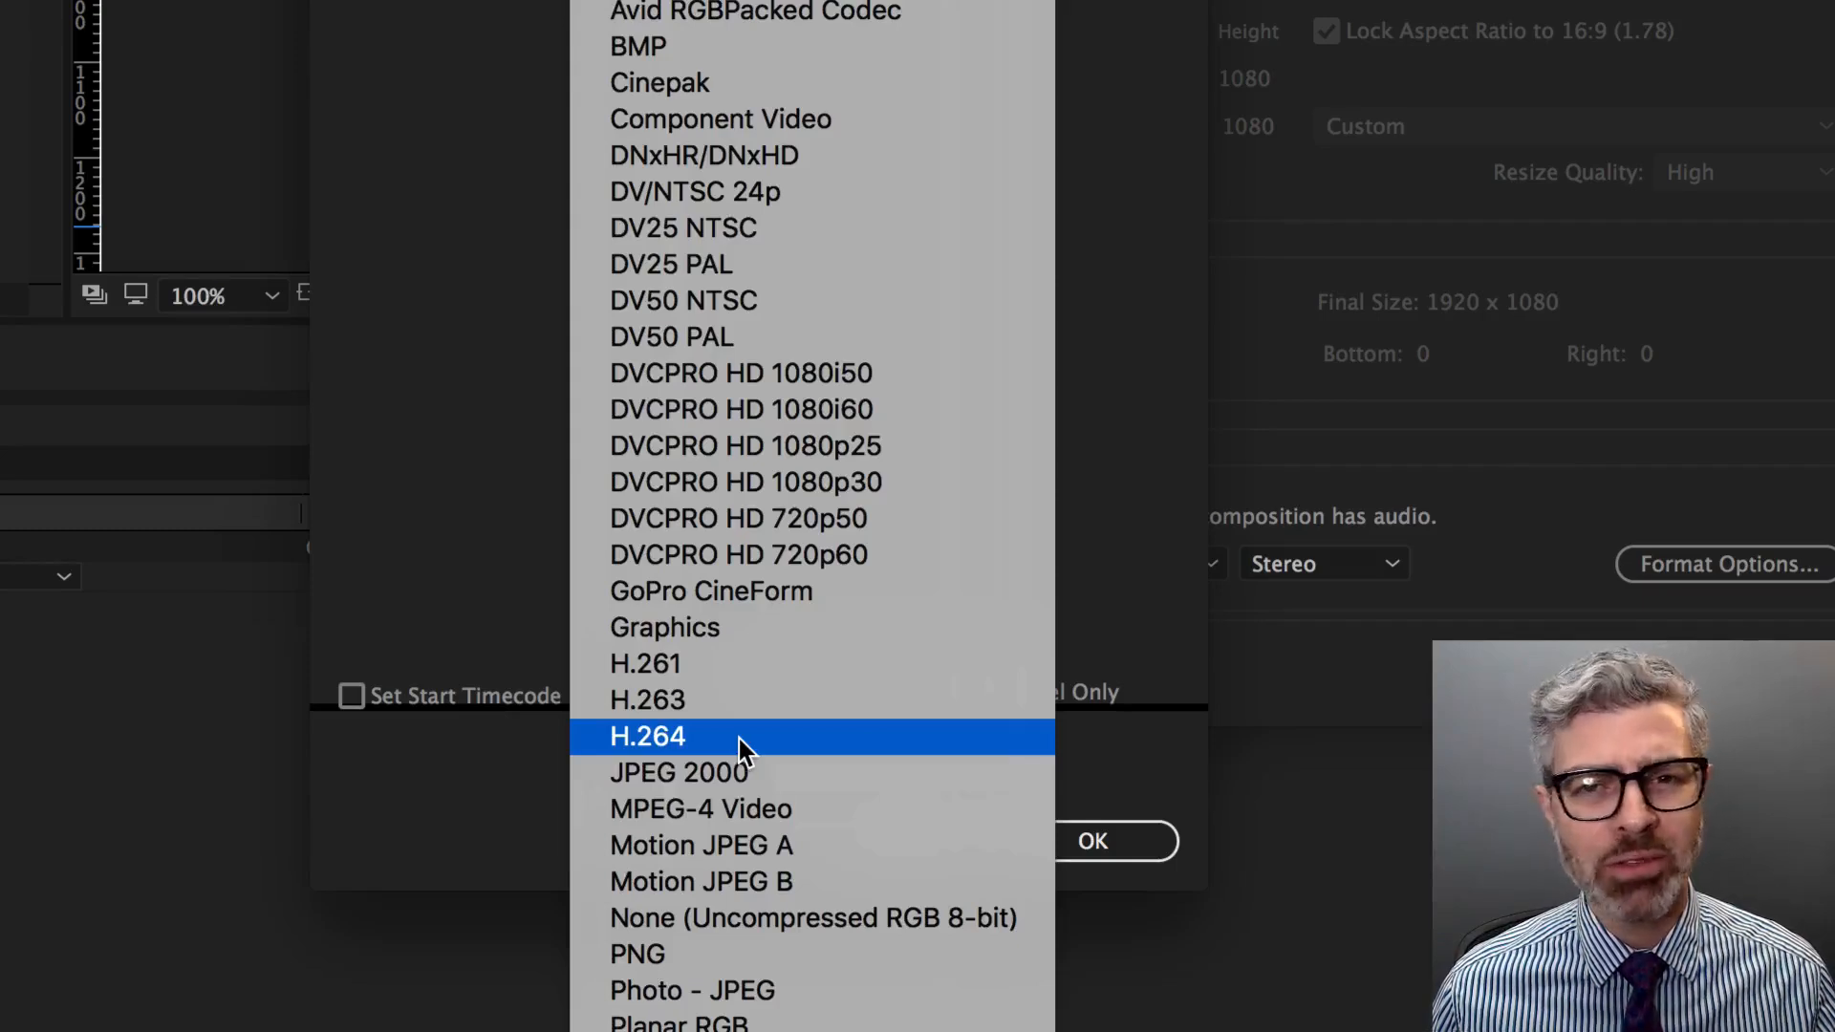
{"action": "left_click", "coordinate": [732, 743]}
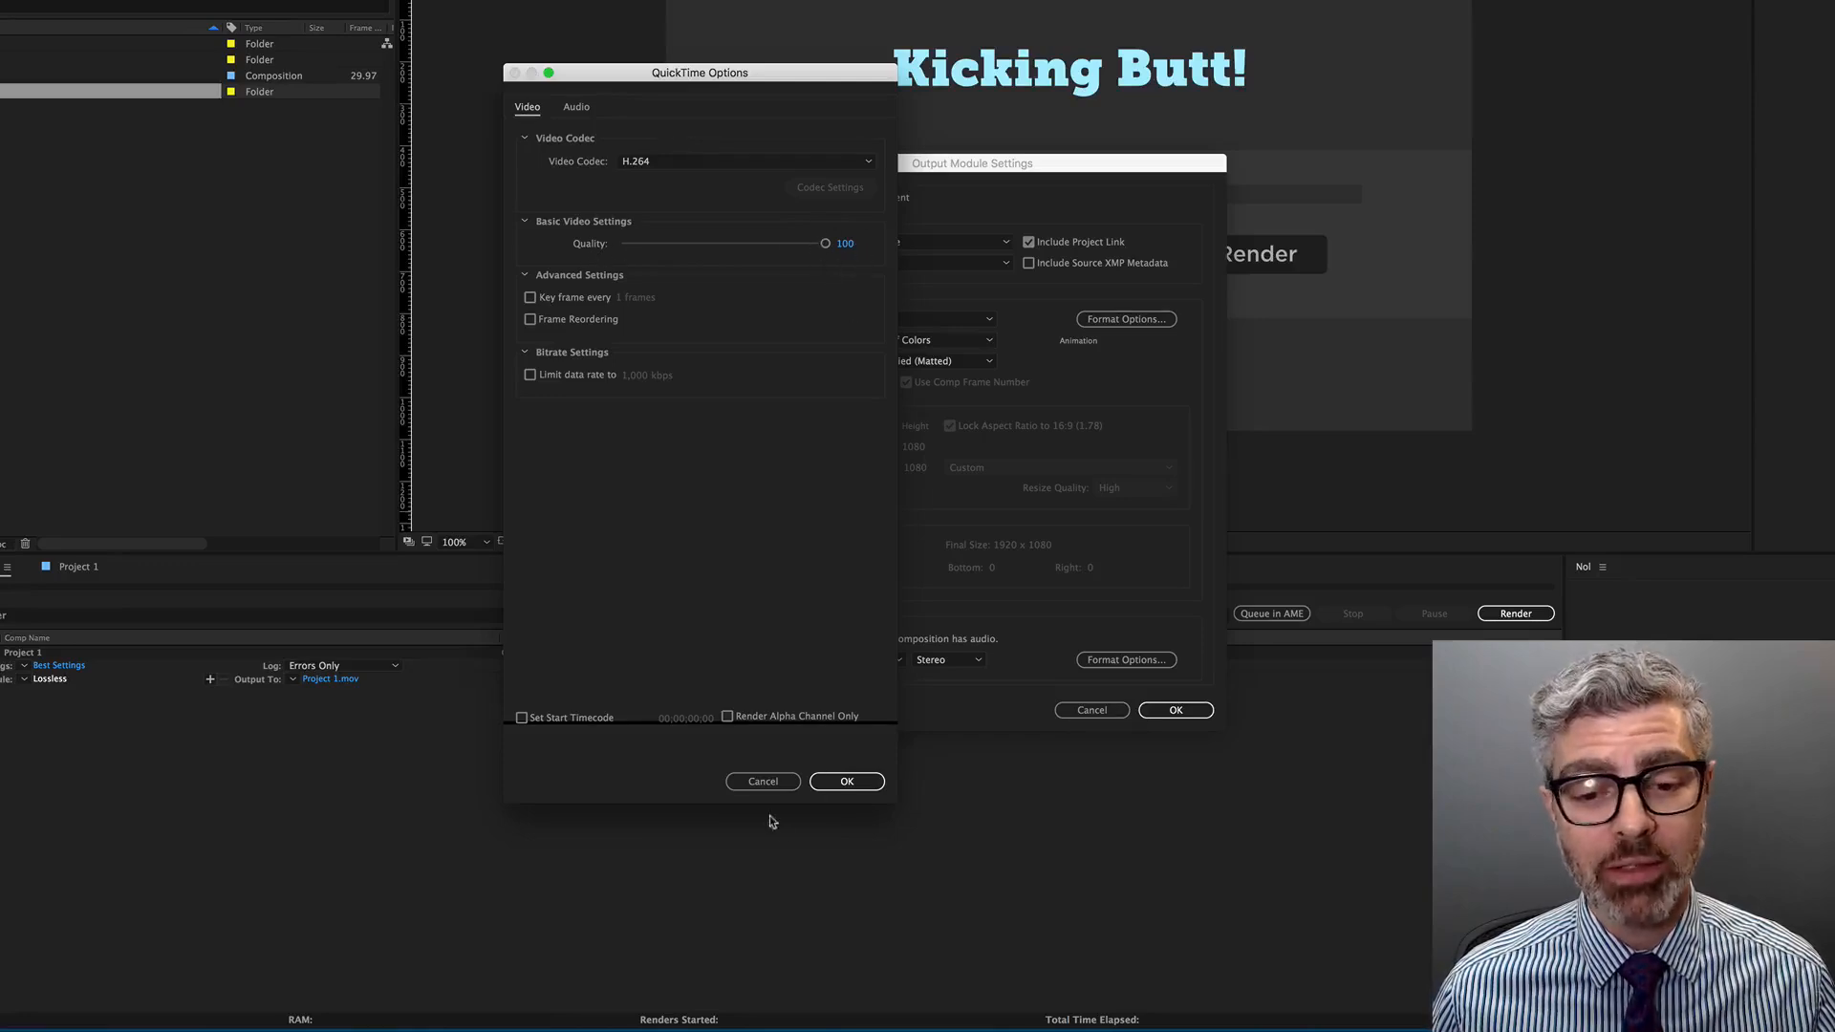
{"action": "left_click", "coordinate": [847, 781]}
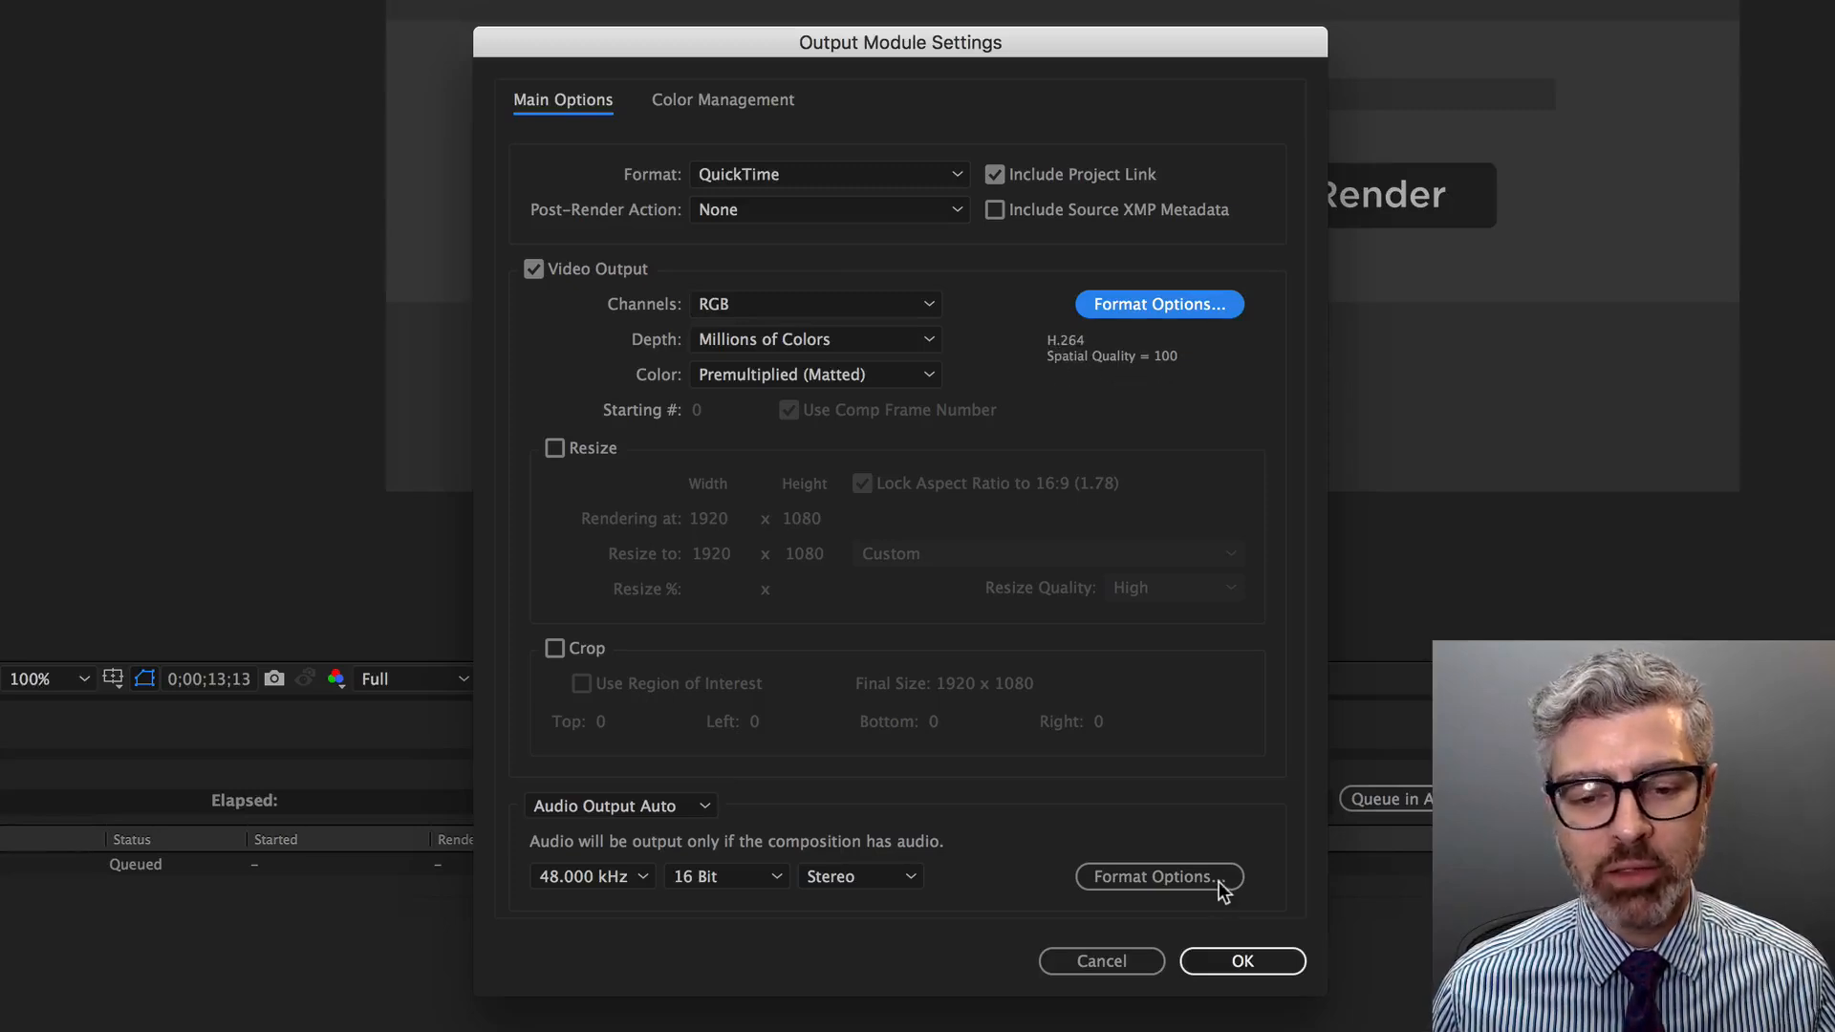
{"action": "left_click", "coordinate": [1244, 961]}
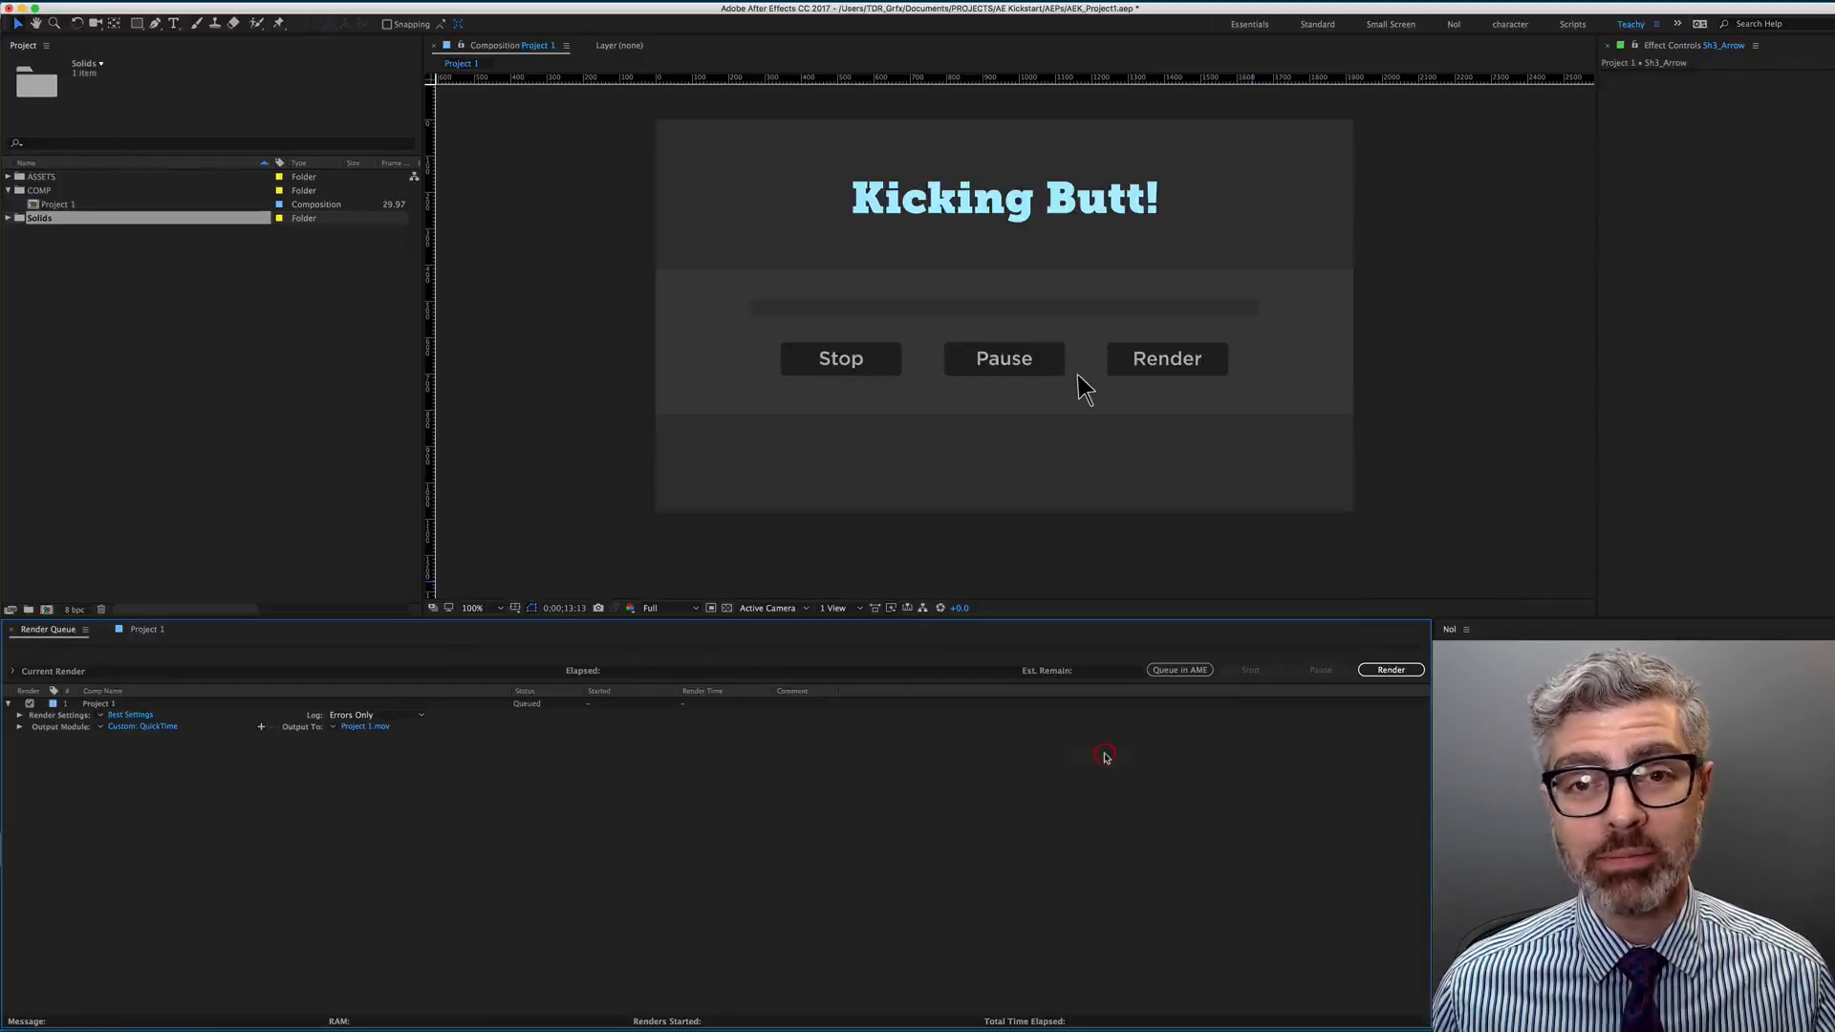
Make an output module template from the custom QuickTime settings and name it AE_Kickstart.
{"action": "left_click", "coordinate": [101, 728]}
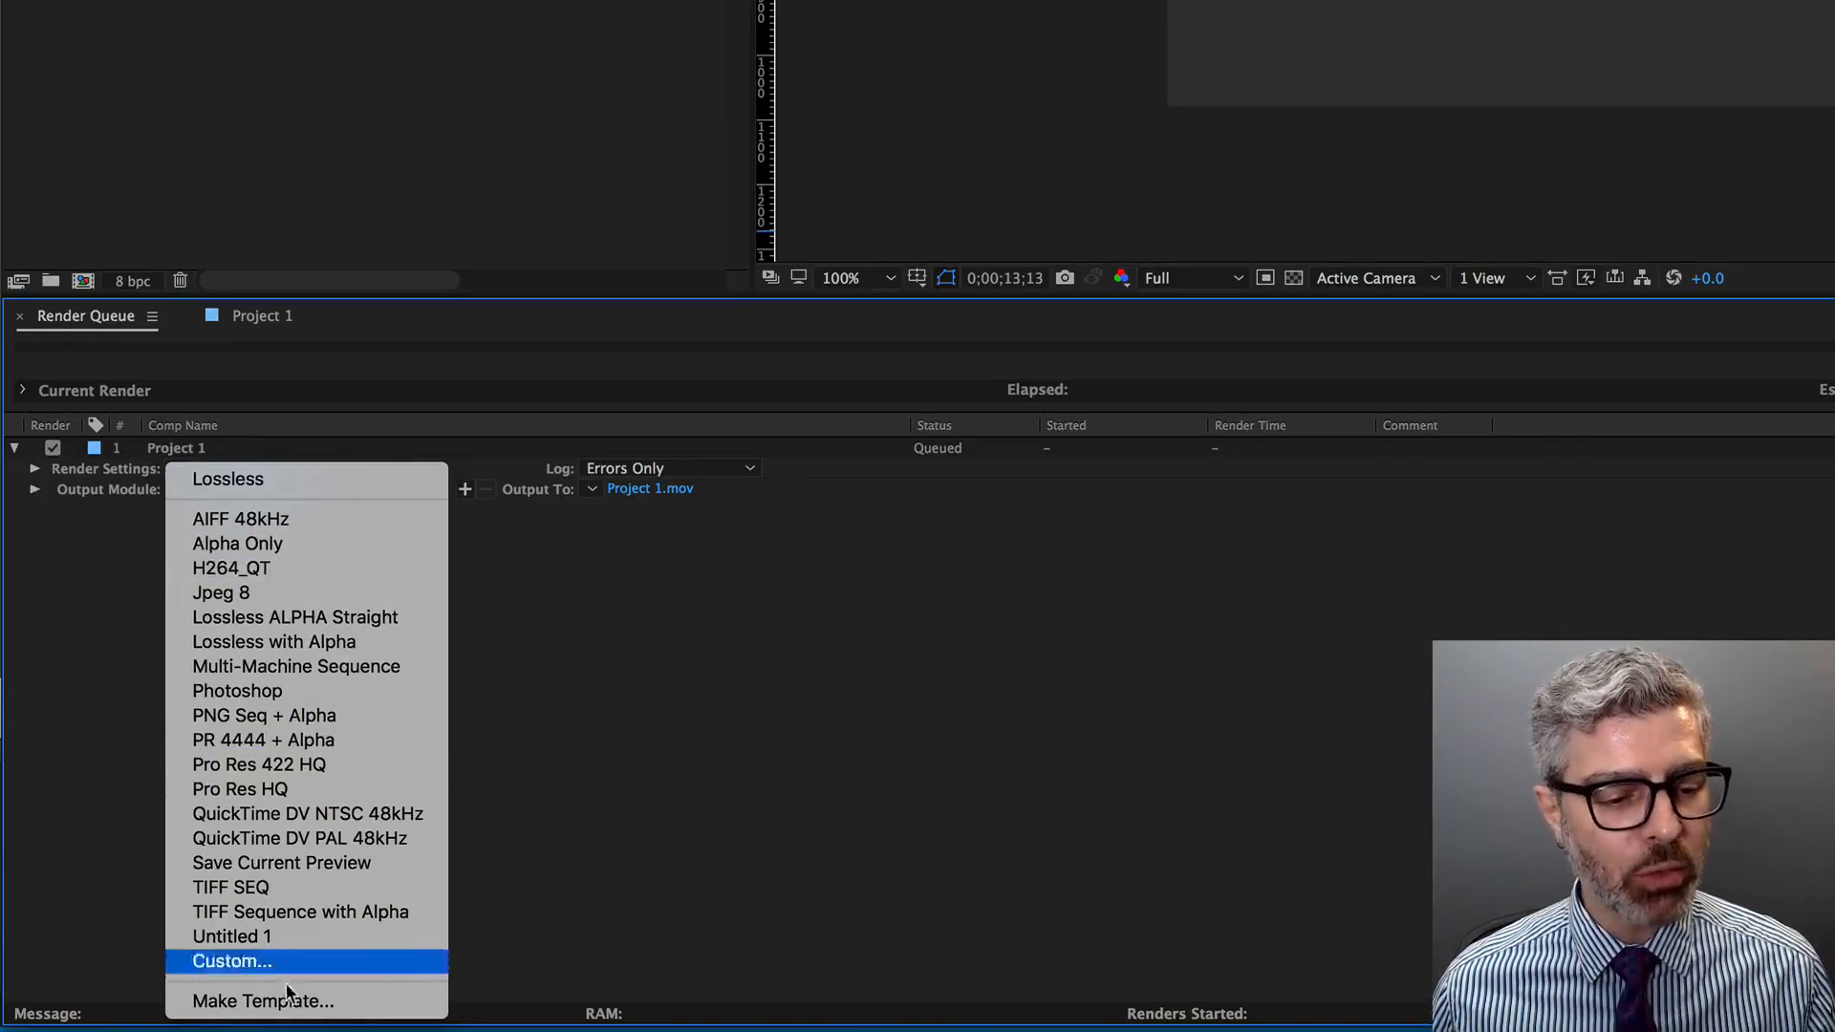
{"action": "left_click", "coordinate": [308, 1000]}
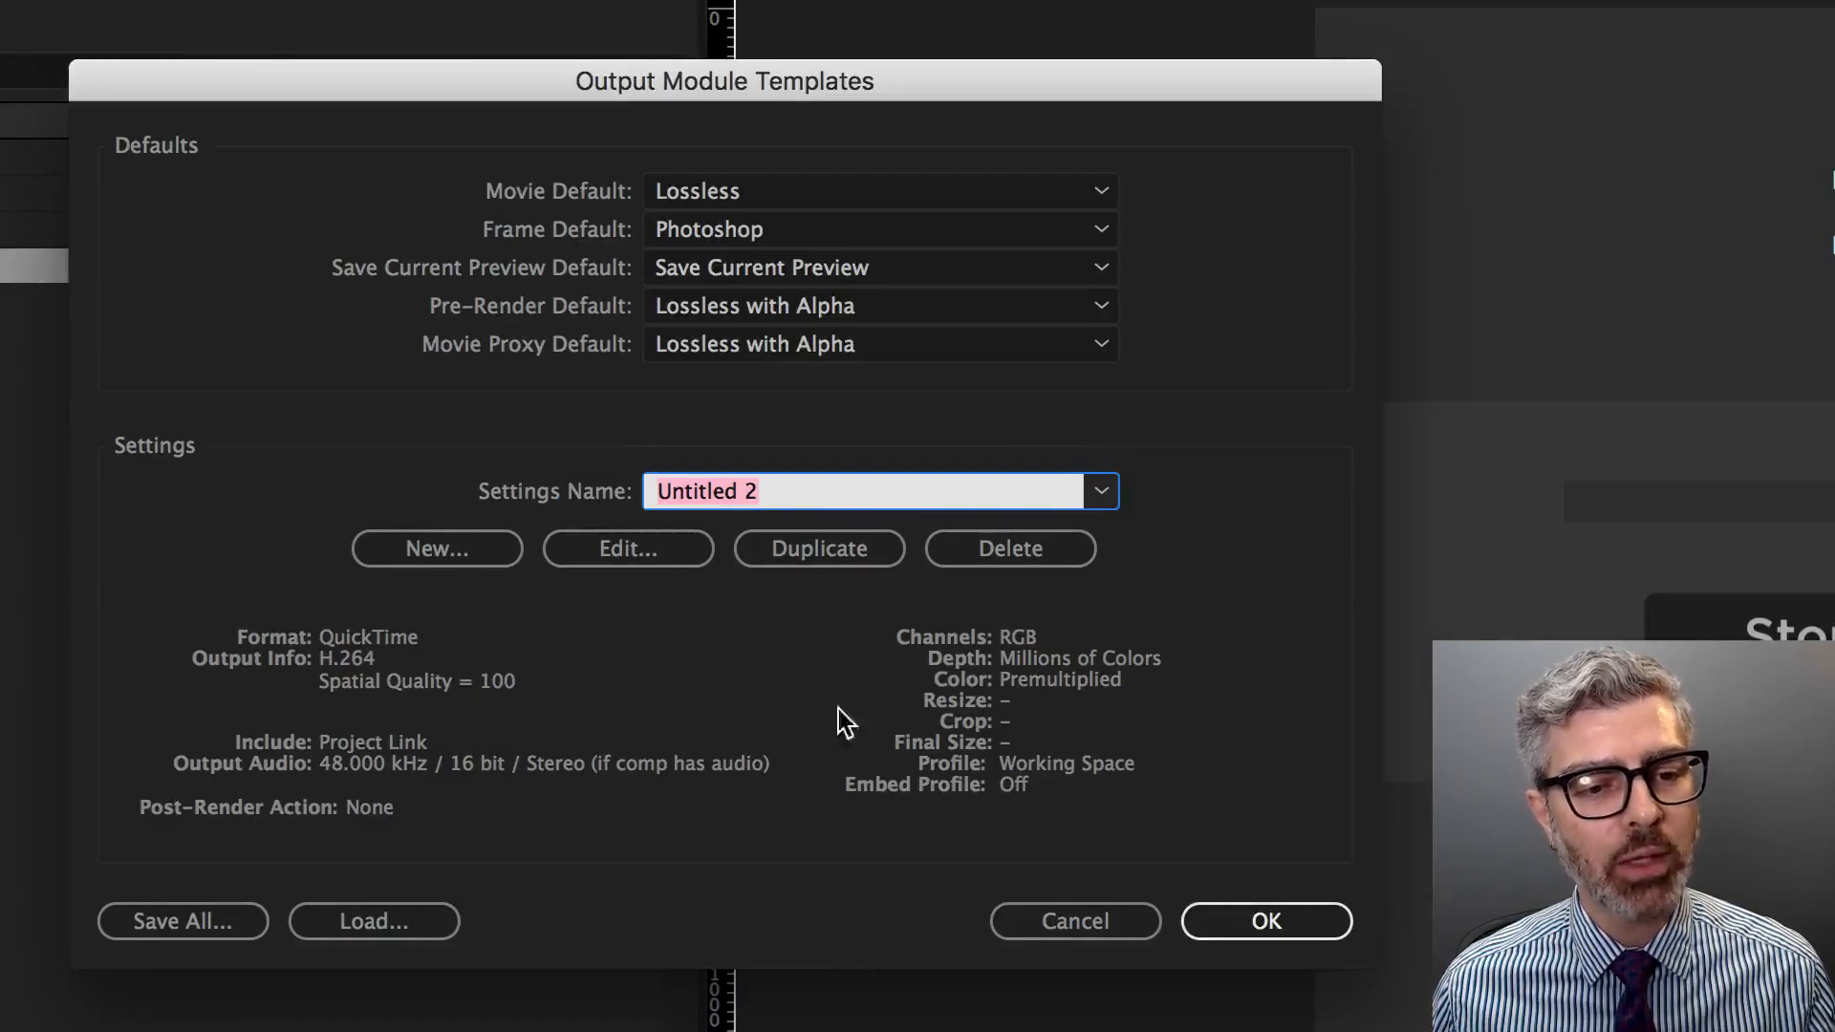
{"action": "triple_click", "coordinate": [799, 490]}
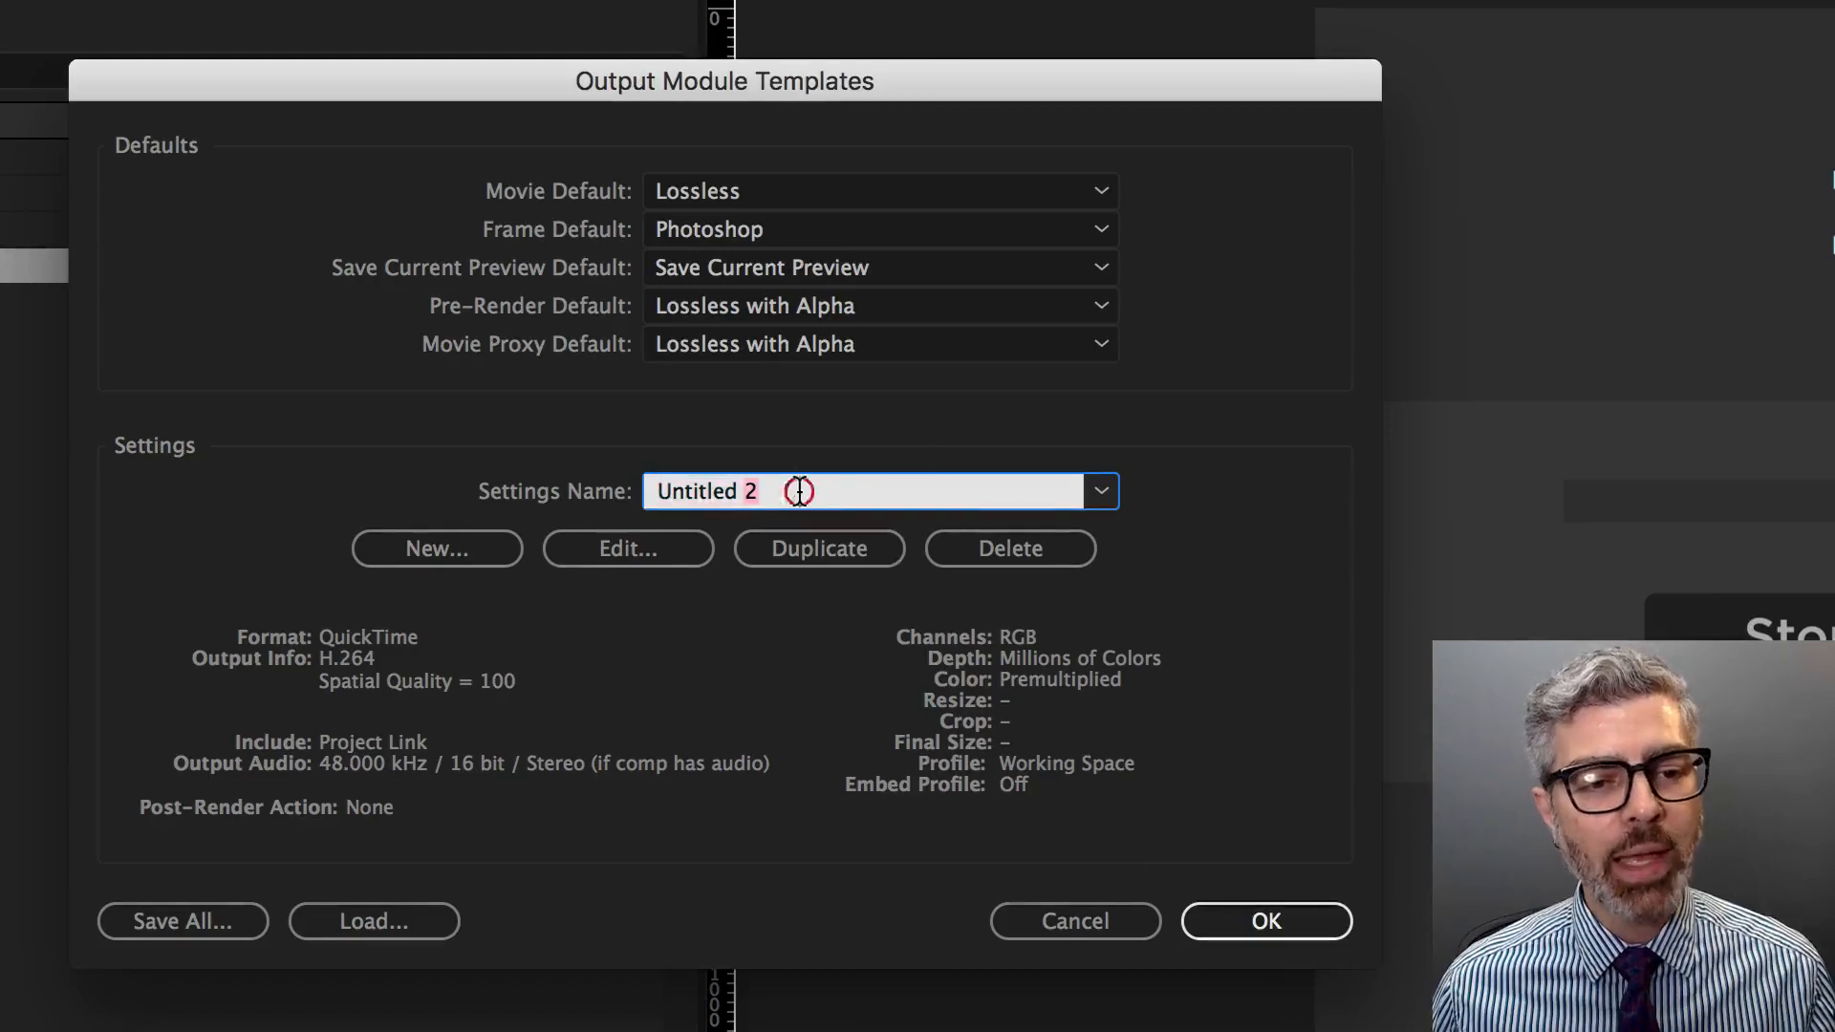
{"action": "type", "text": "A"}
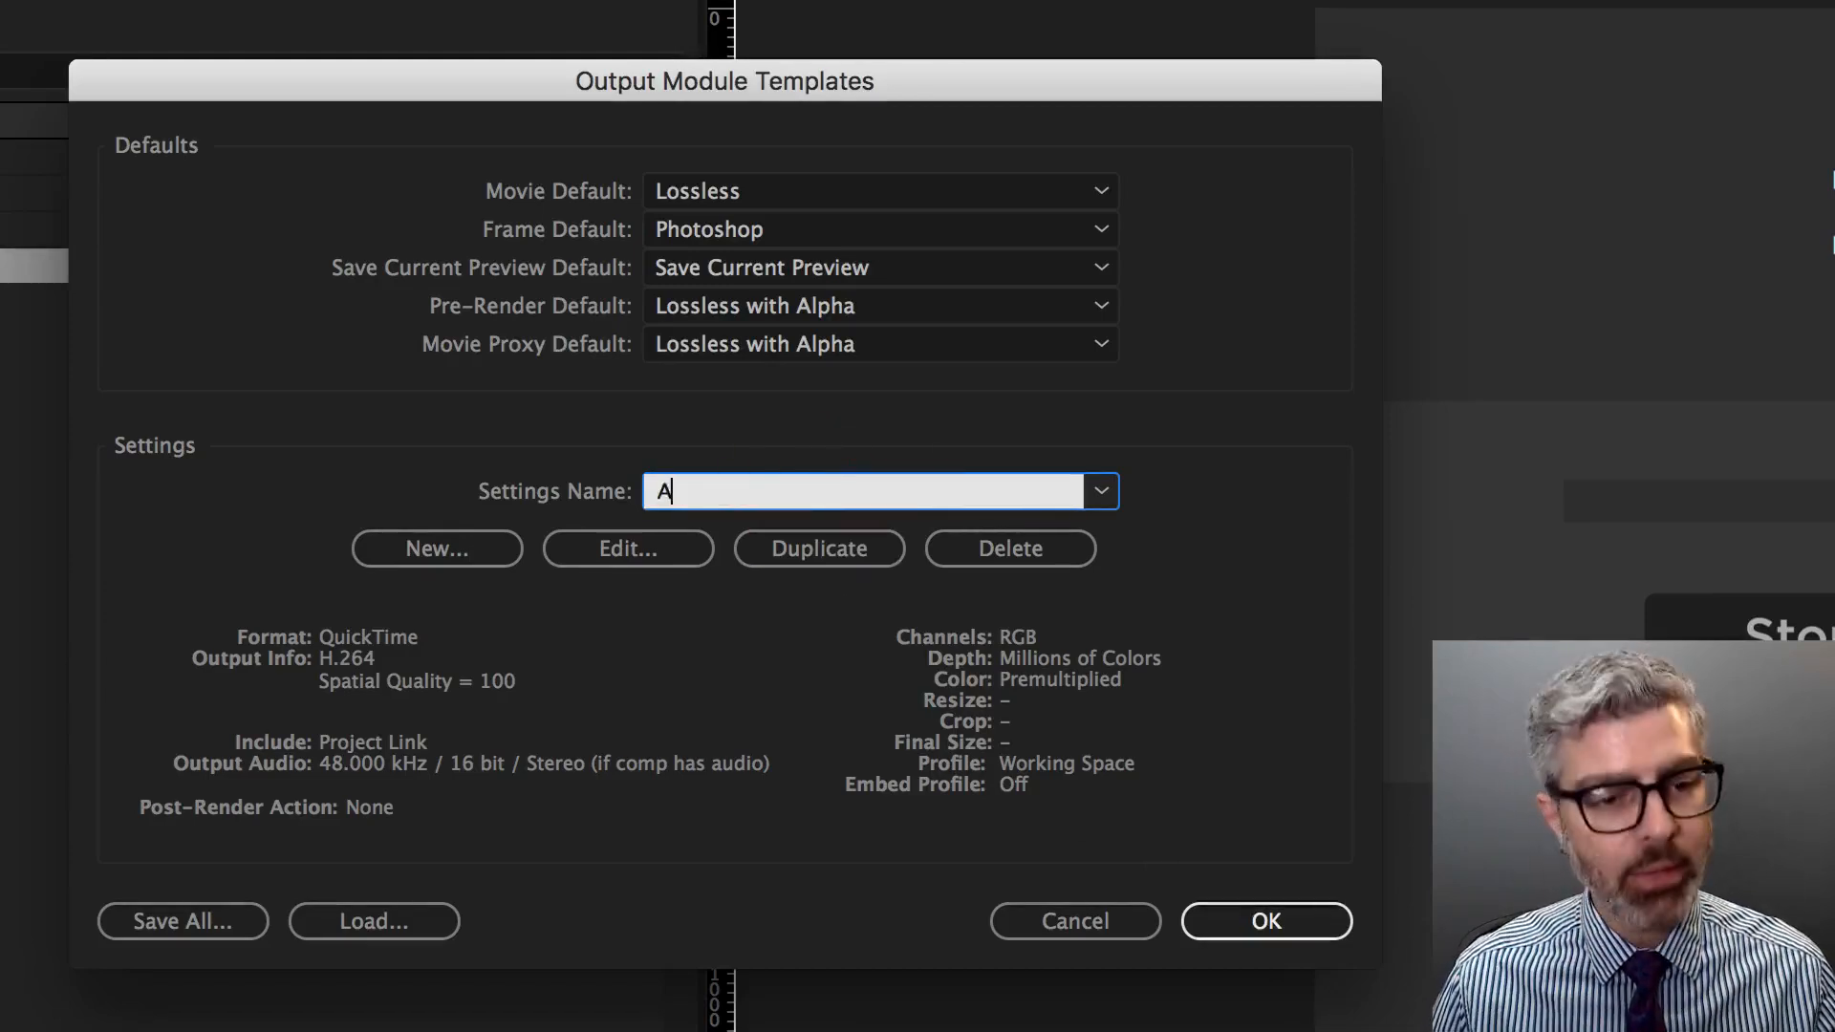
{"action": "type", "text": "E_Kickstart"}
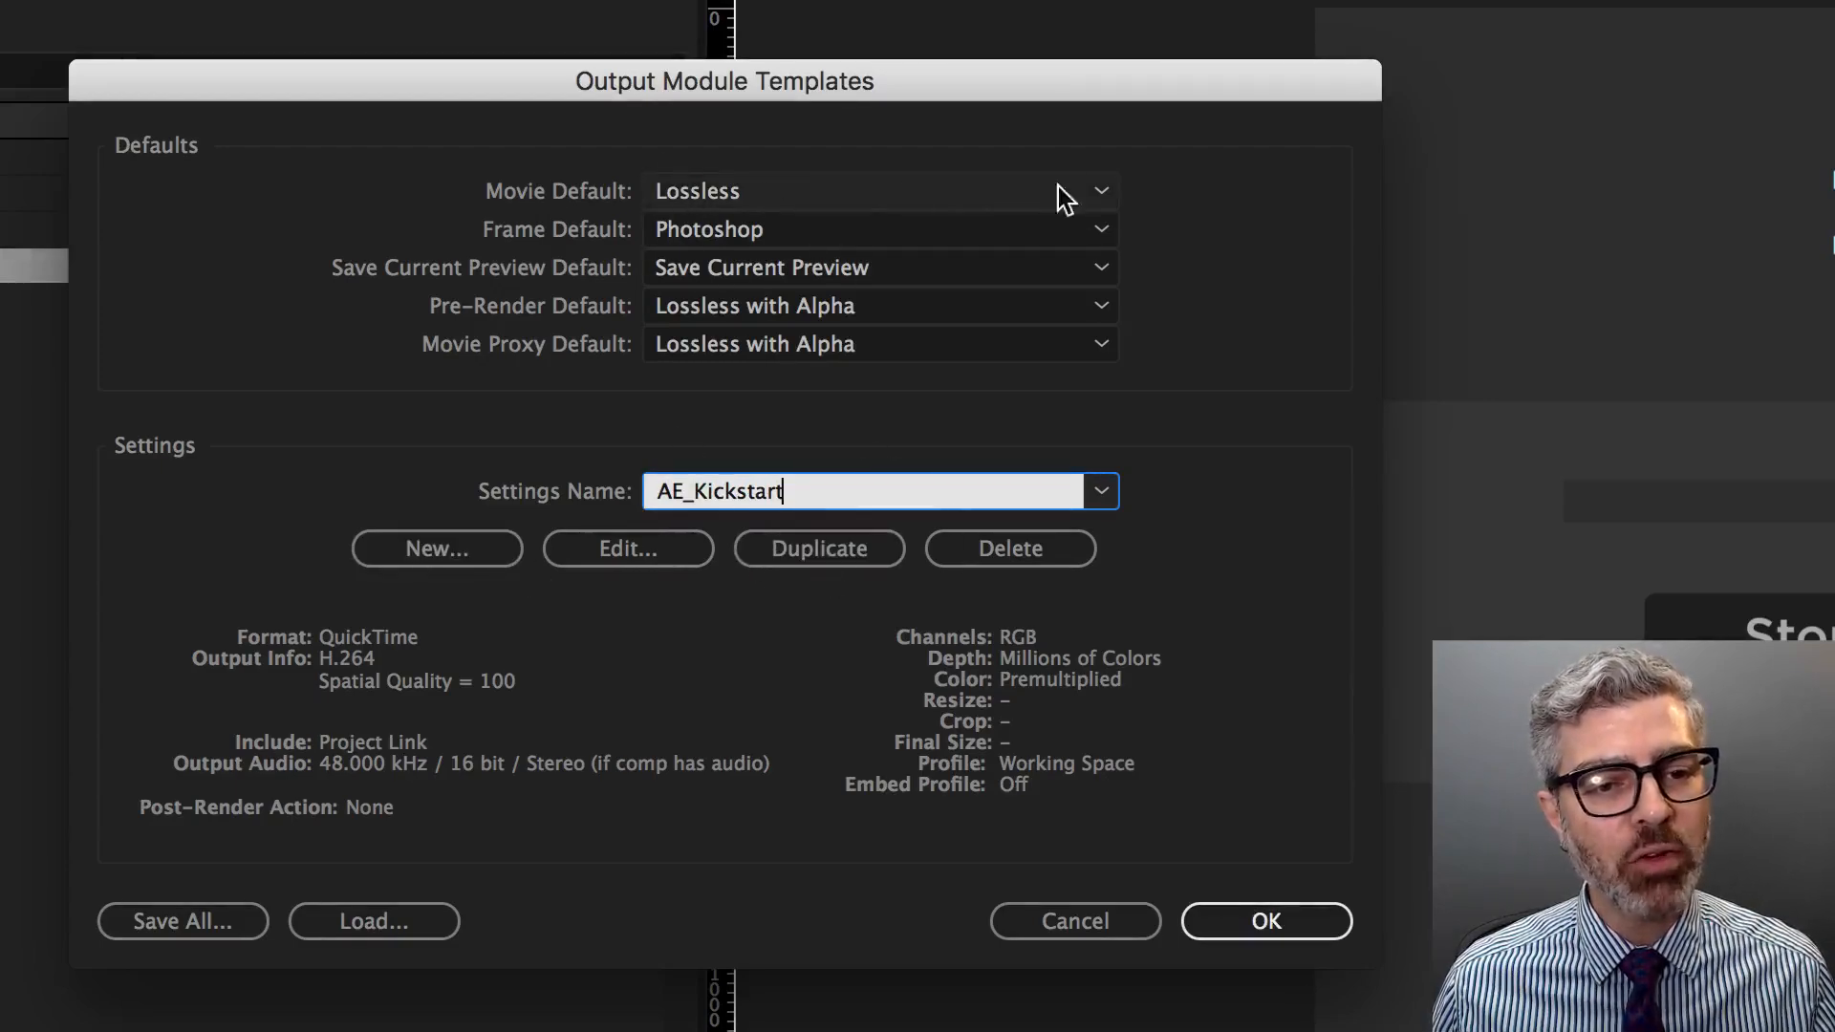
Set AE_Kickstart as the movie default for output modules and accept the template settings.
{"action": "left_click", "coordinate": [800, 191]}
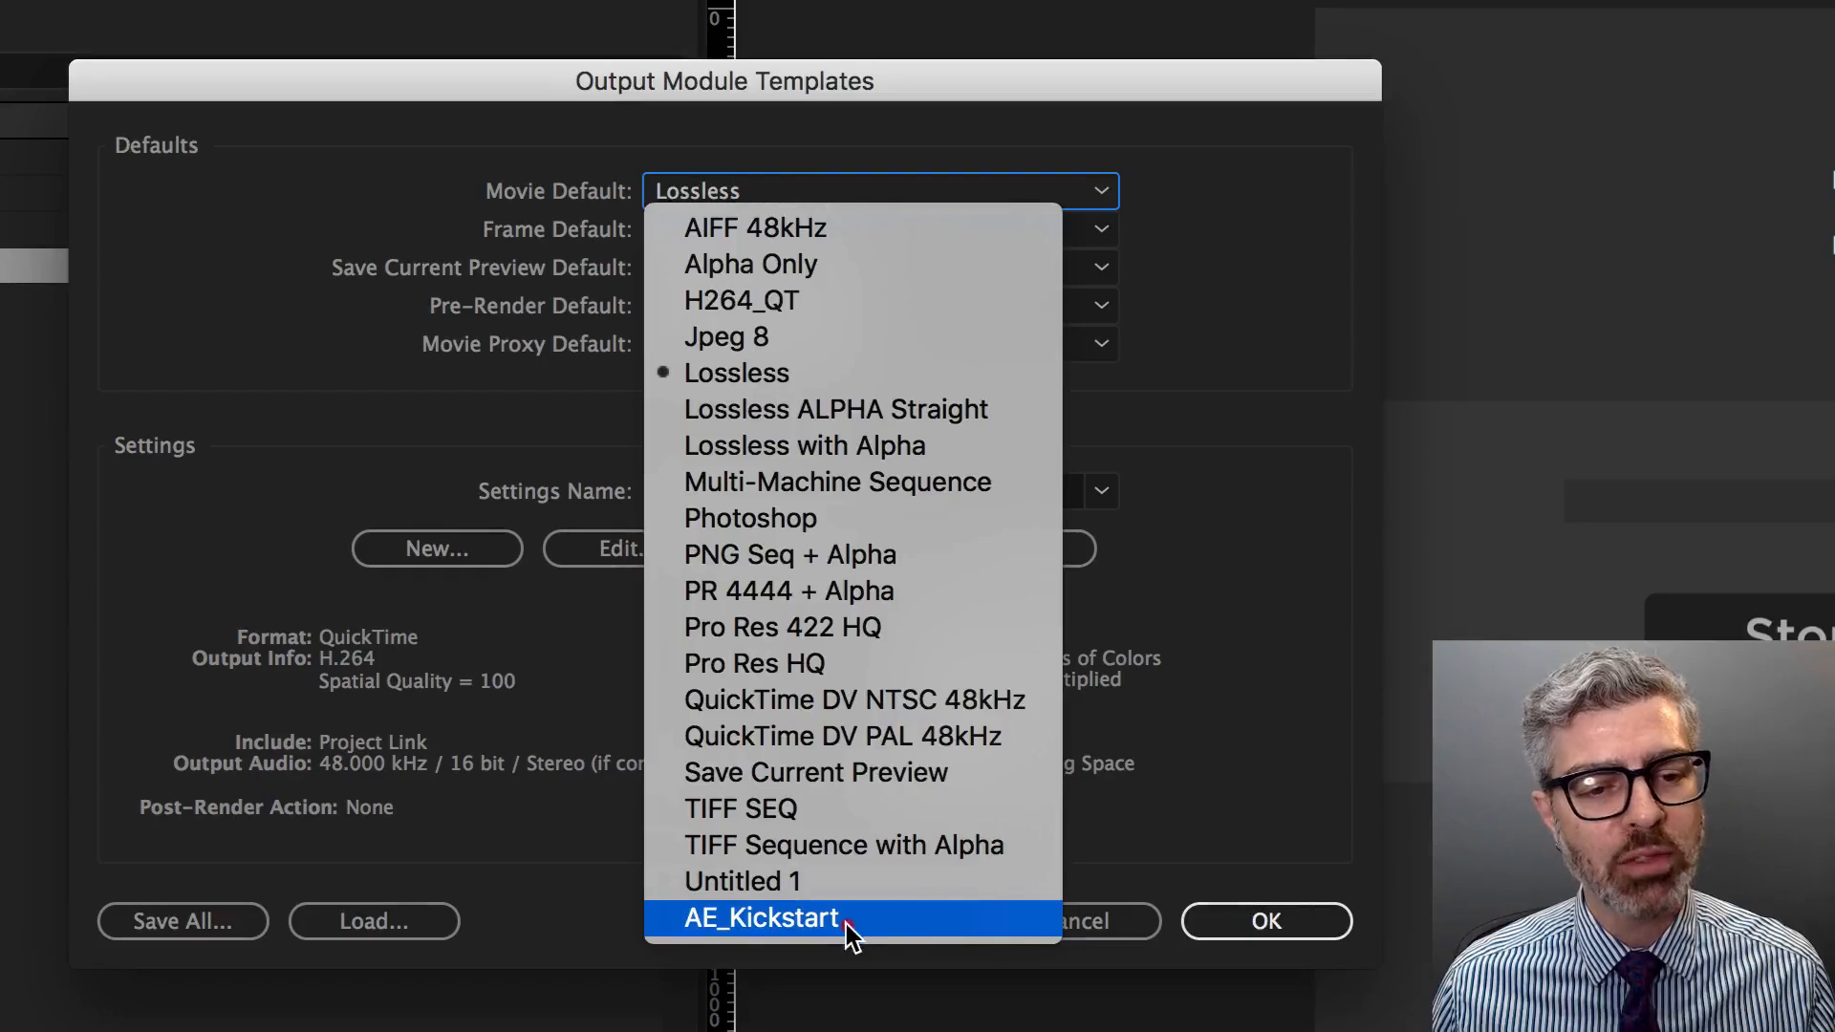
{"action": "left_click", "coordinate": [903, 920]}
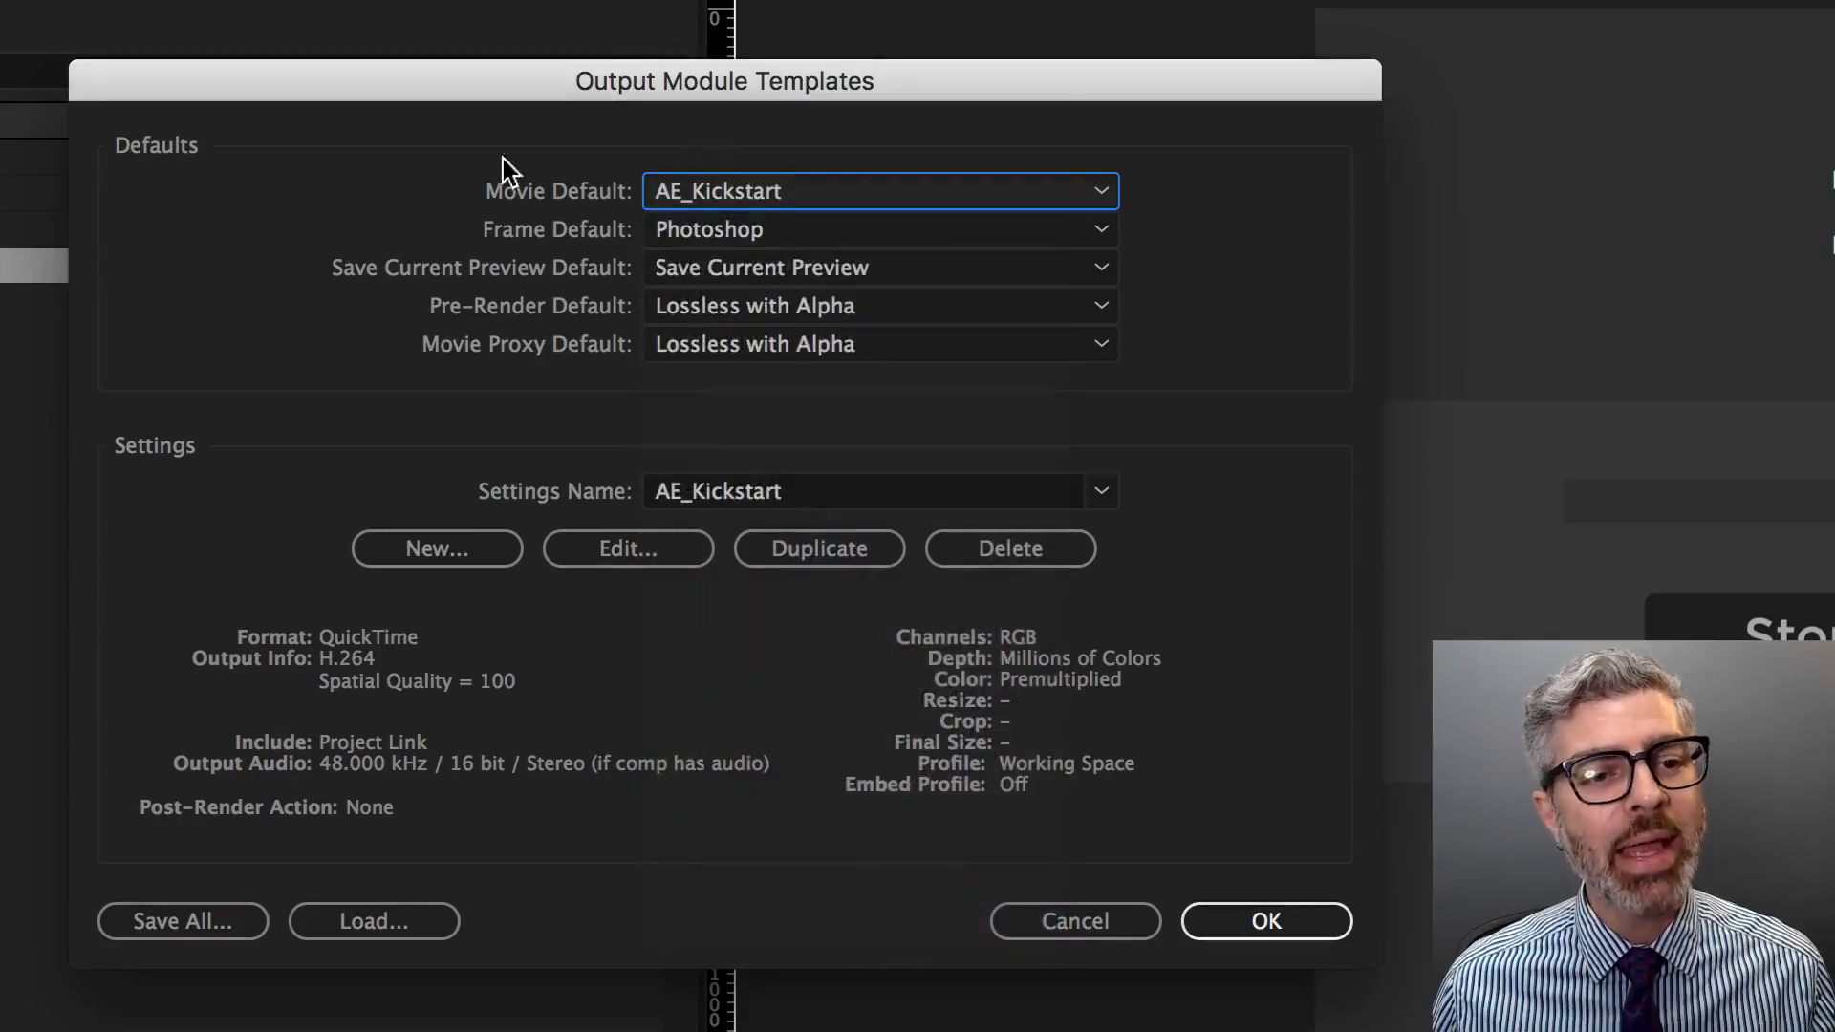
{"action": "left_click", "coordinate": [1261, 925]}
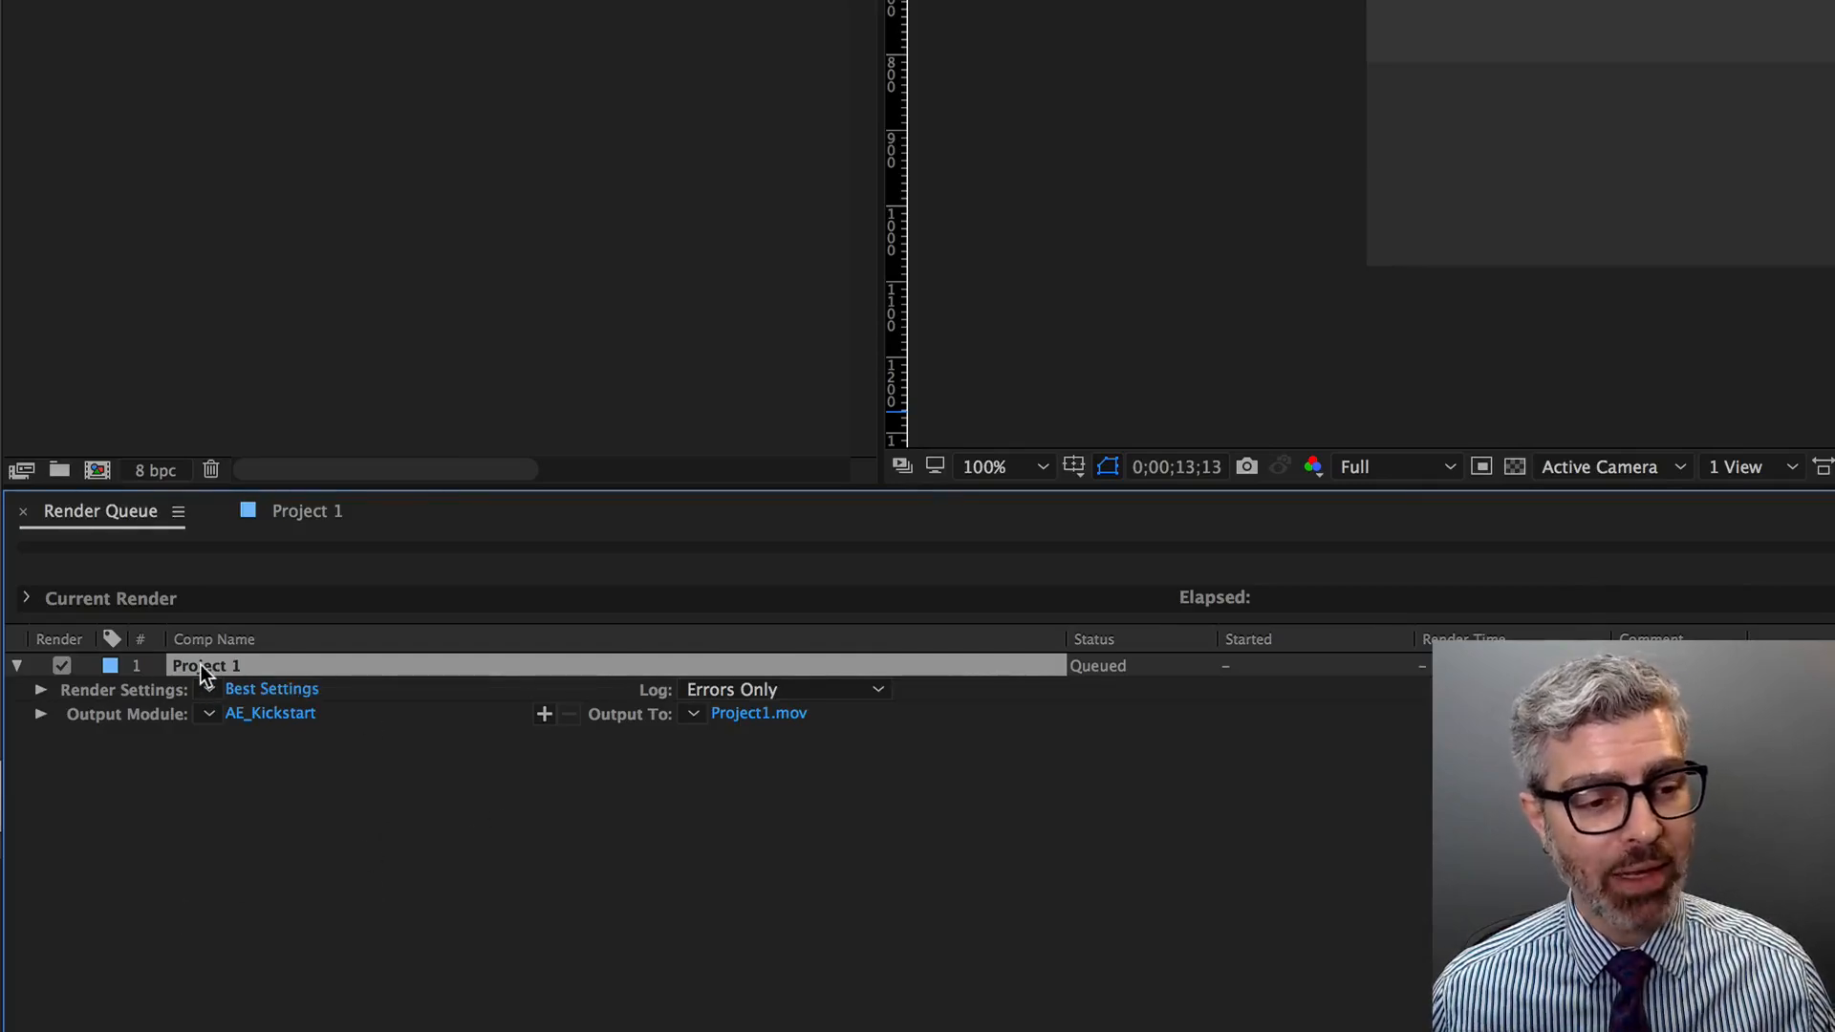
Remove the queued Project 1 render and add the composition to the render queue again.
{"action": "key", "text": "BackSpace"}
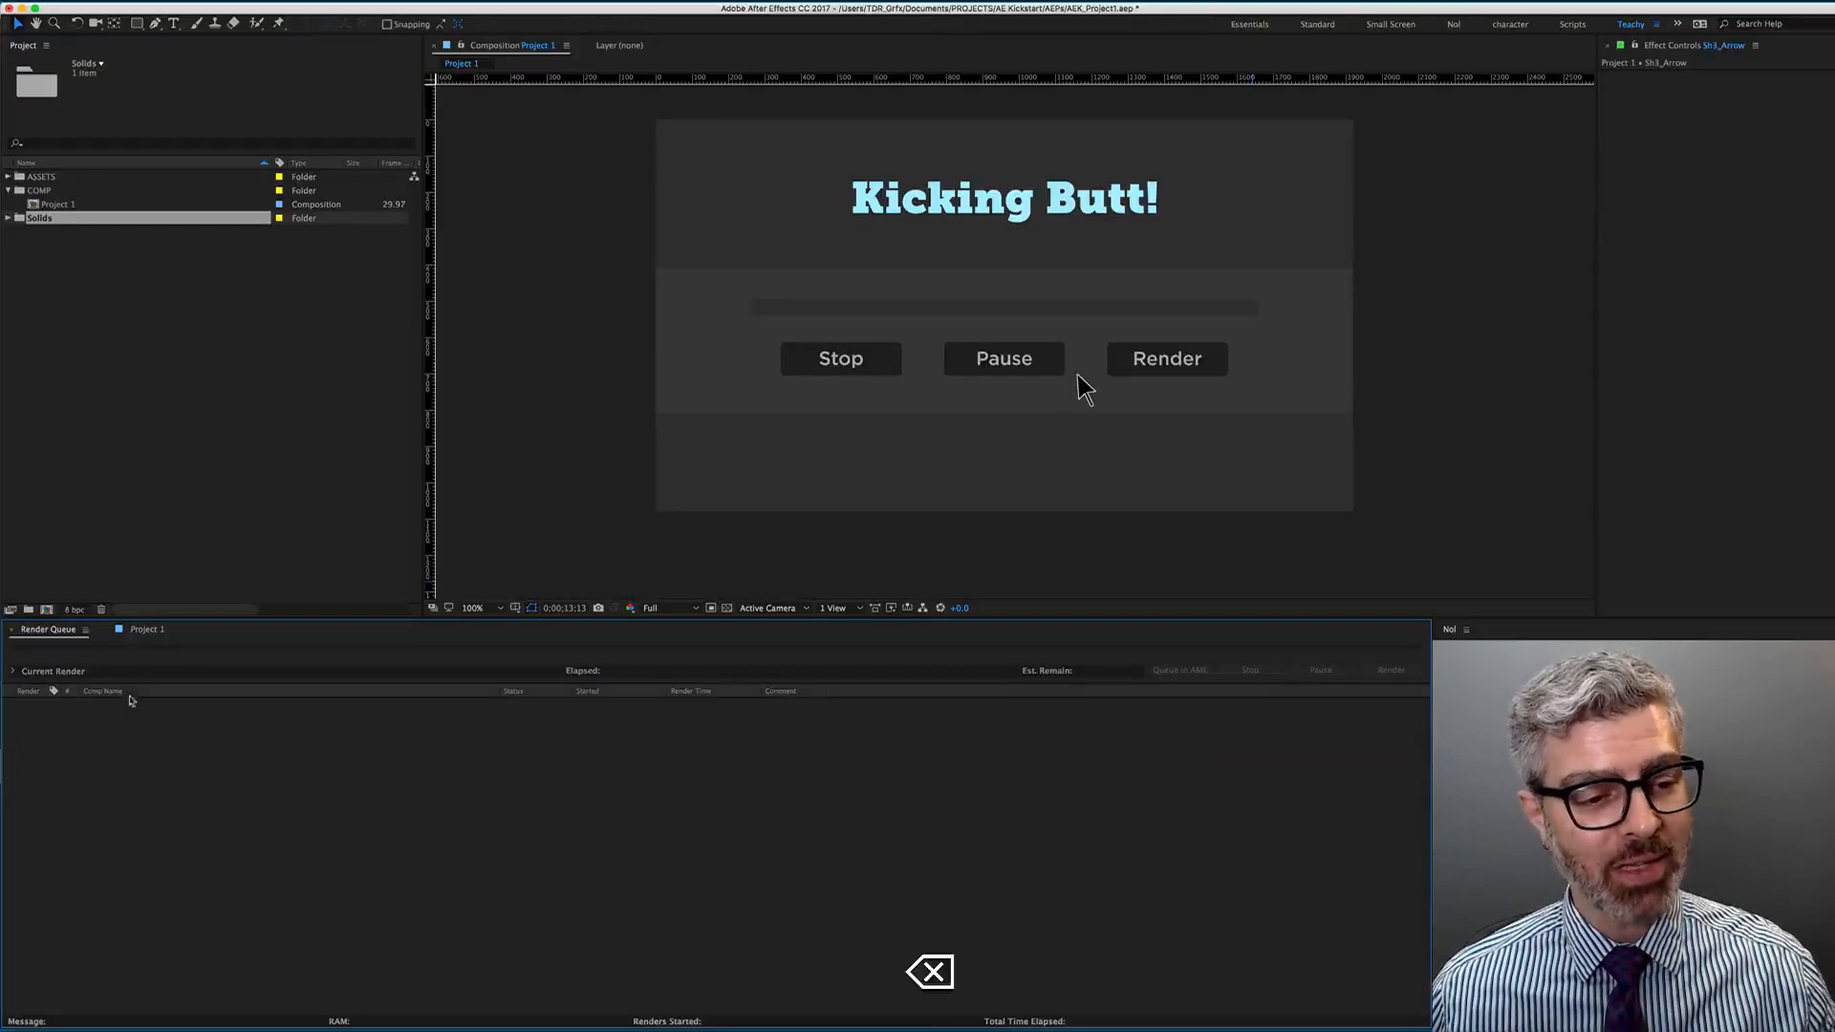
{"action": "left_click", "coordinate": [144, 629]}
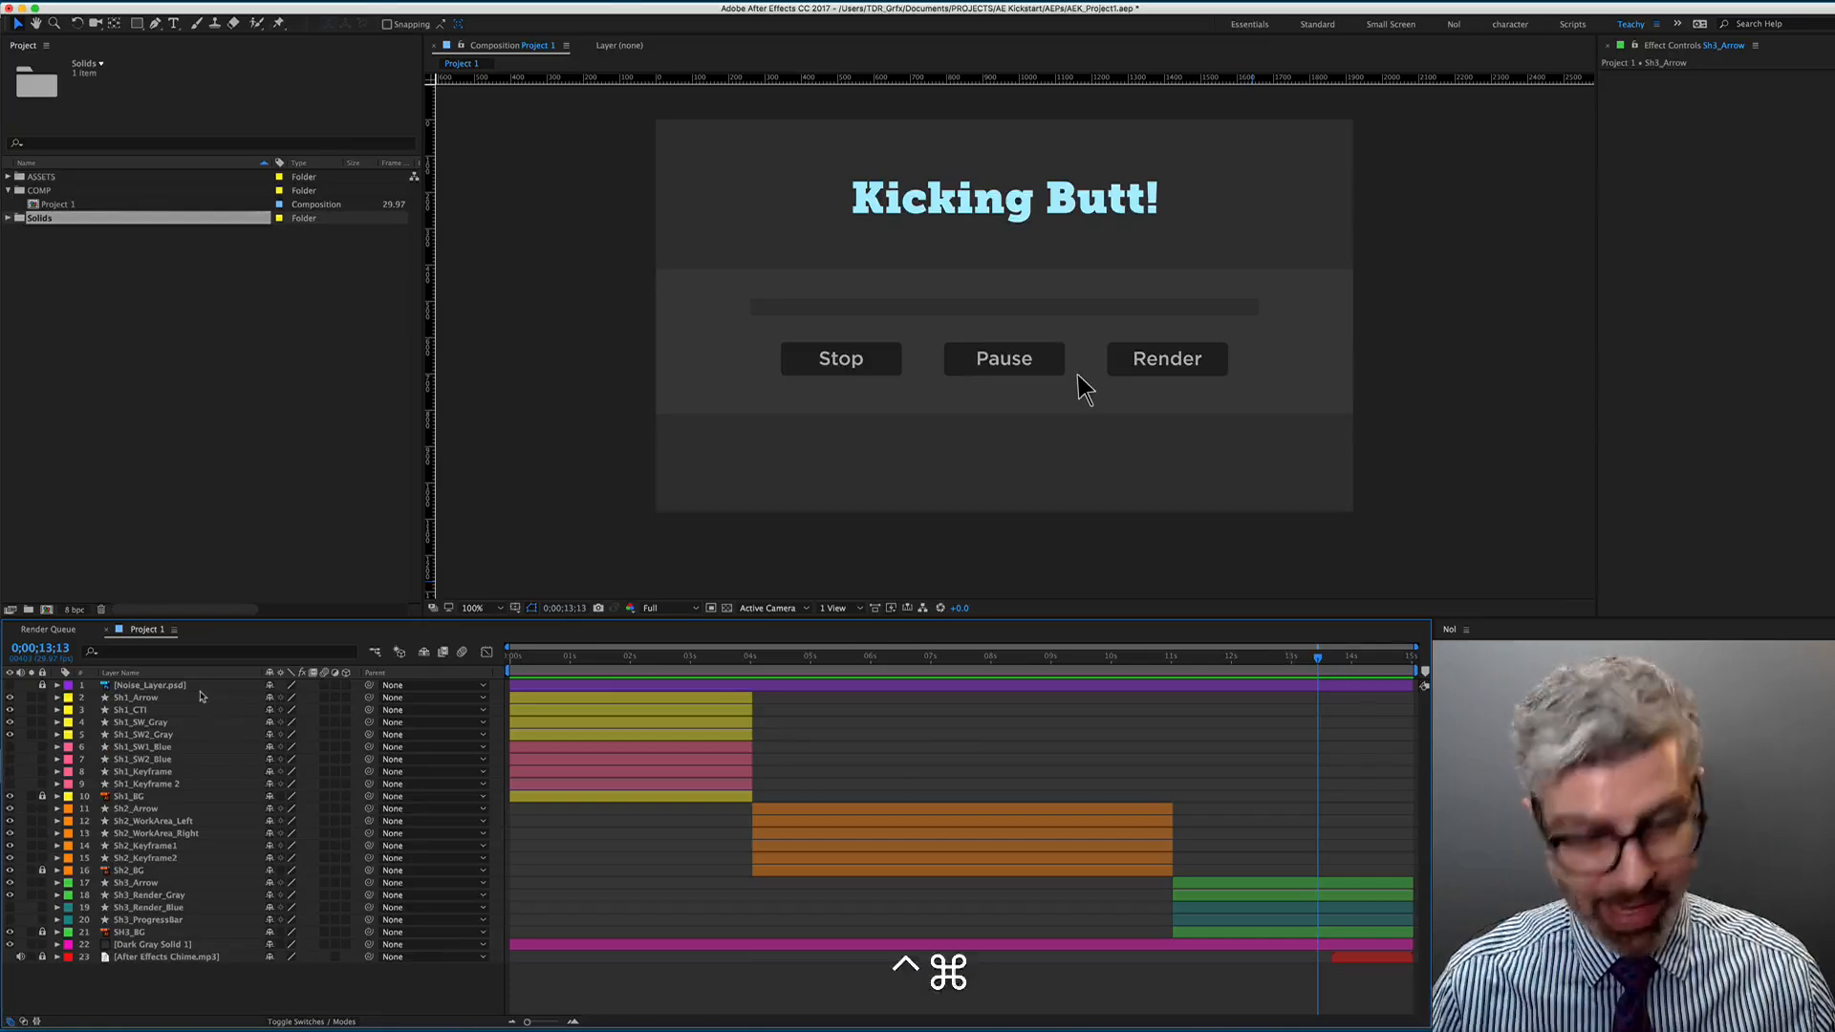
{"action": "key", "text": "ctrl+super+m"}
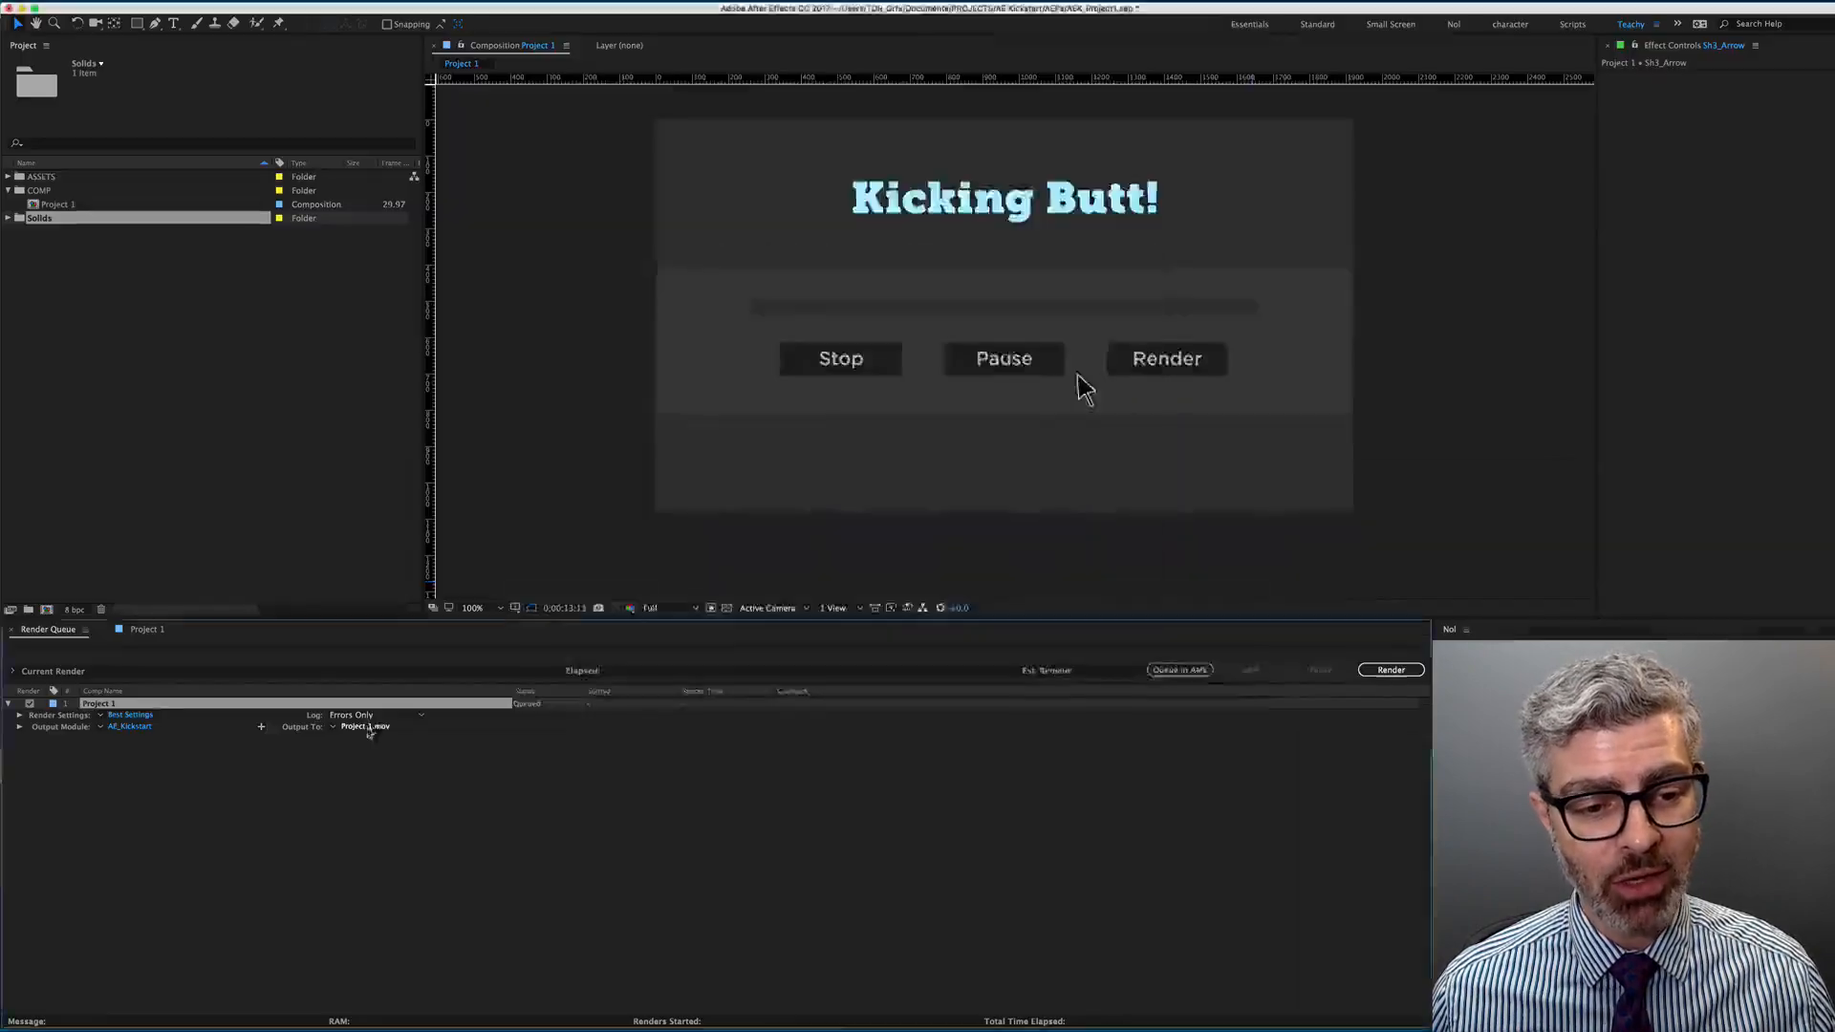
Save the output as Project 1.mov in the Renders folder and start the render.
{"action": "left_click", "coordinate": [366, 727]}
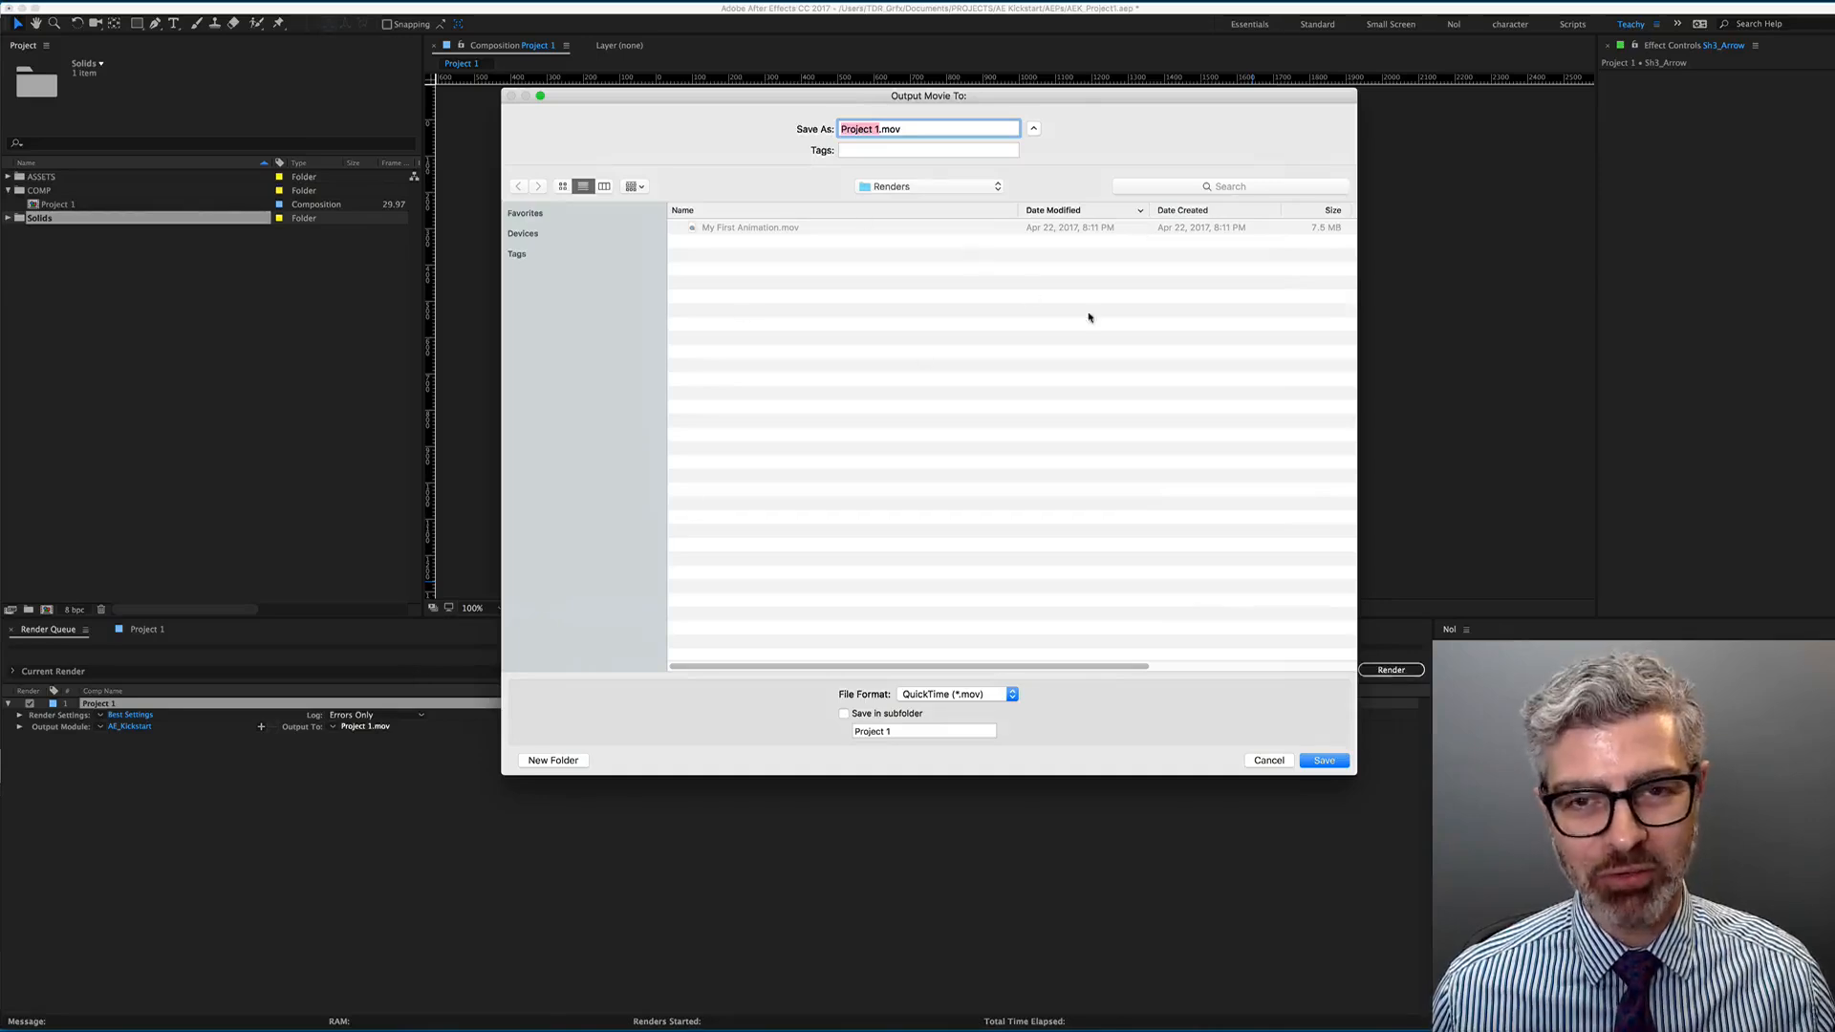
{"action": "left_click", "coordinate": [1325, 762]}
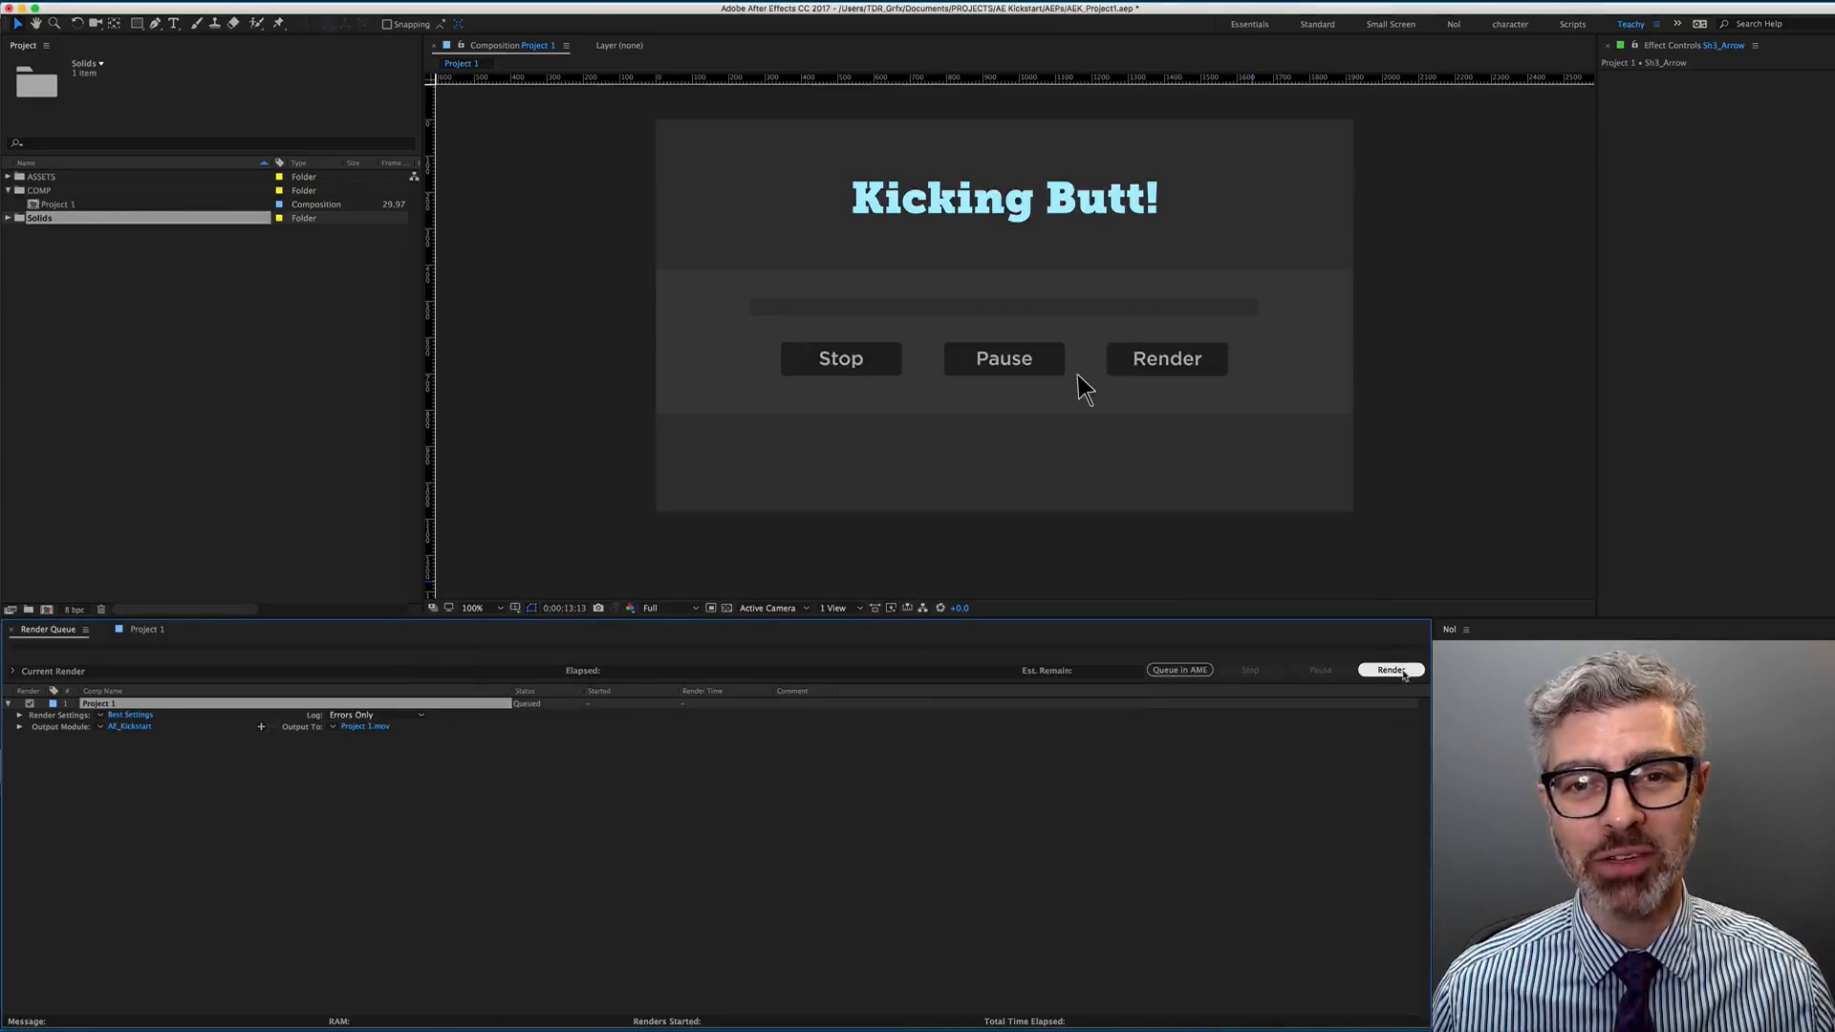
{"action": "left_click", "coordinate": [1403, 673]}
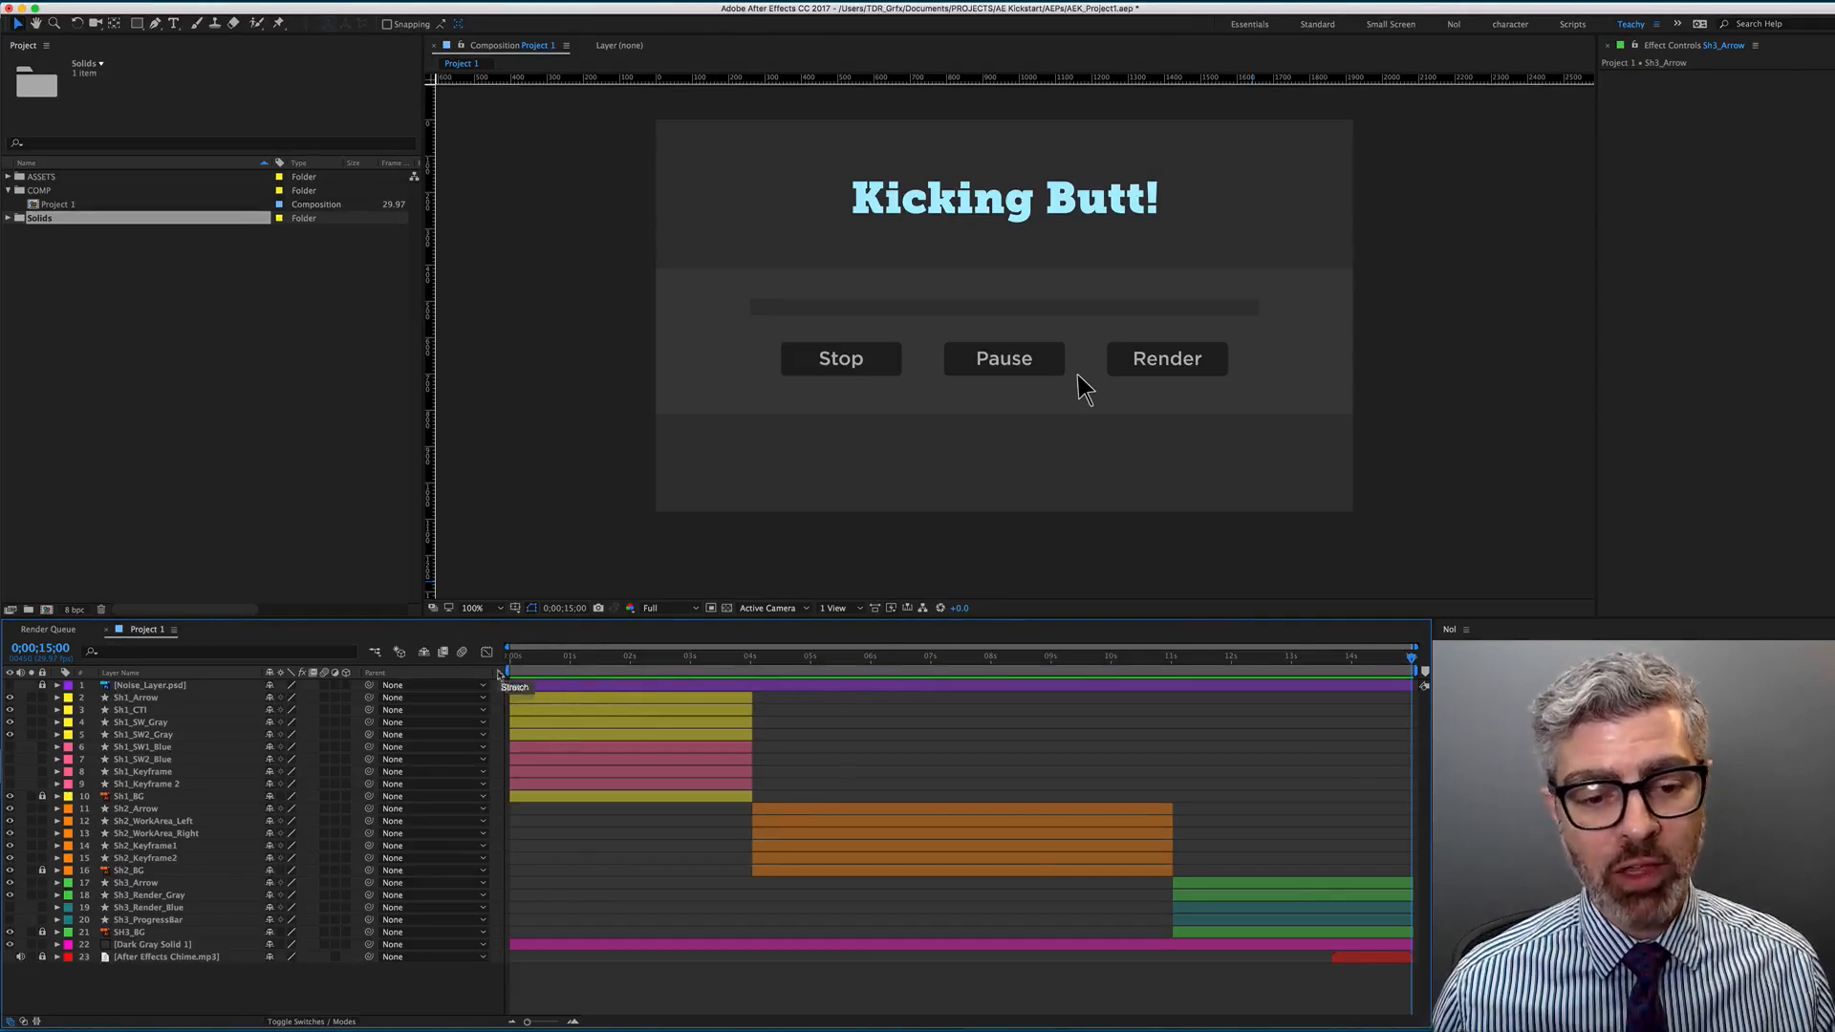
Limit the Project 1 work area to the span of the Sh2 layers, and extend it back to the full composition length.
{"action": "left_click_drag", "start_coordinate": [509, 672], "coordinate": [750, 672]}
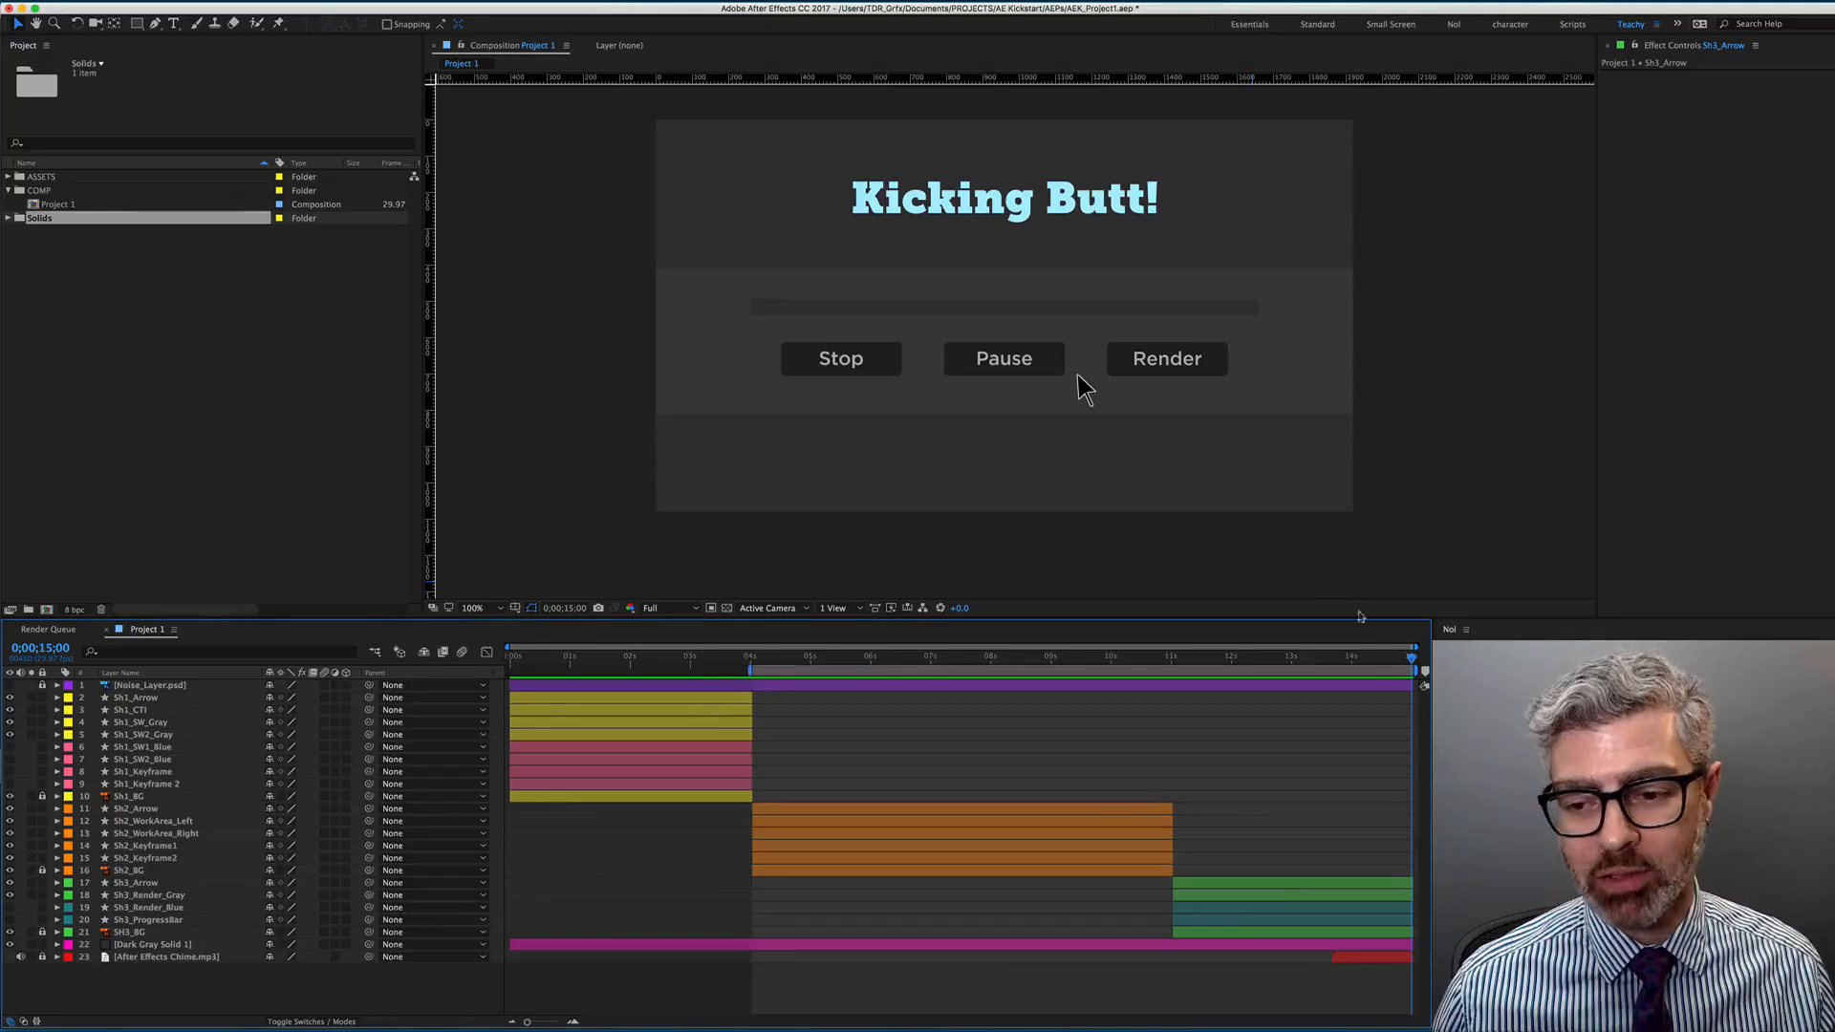
{"action": "left_click_drag", "start_coordinate": [1416, 672], "coordinate": [1174, 672]}
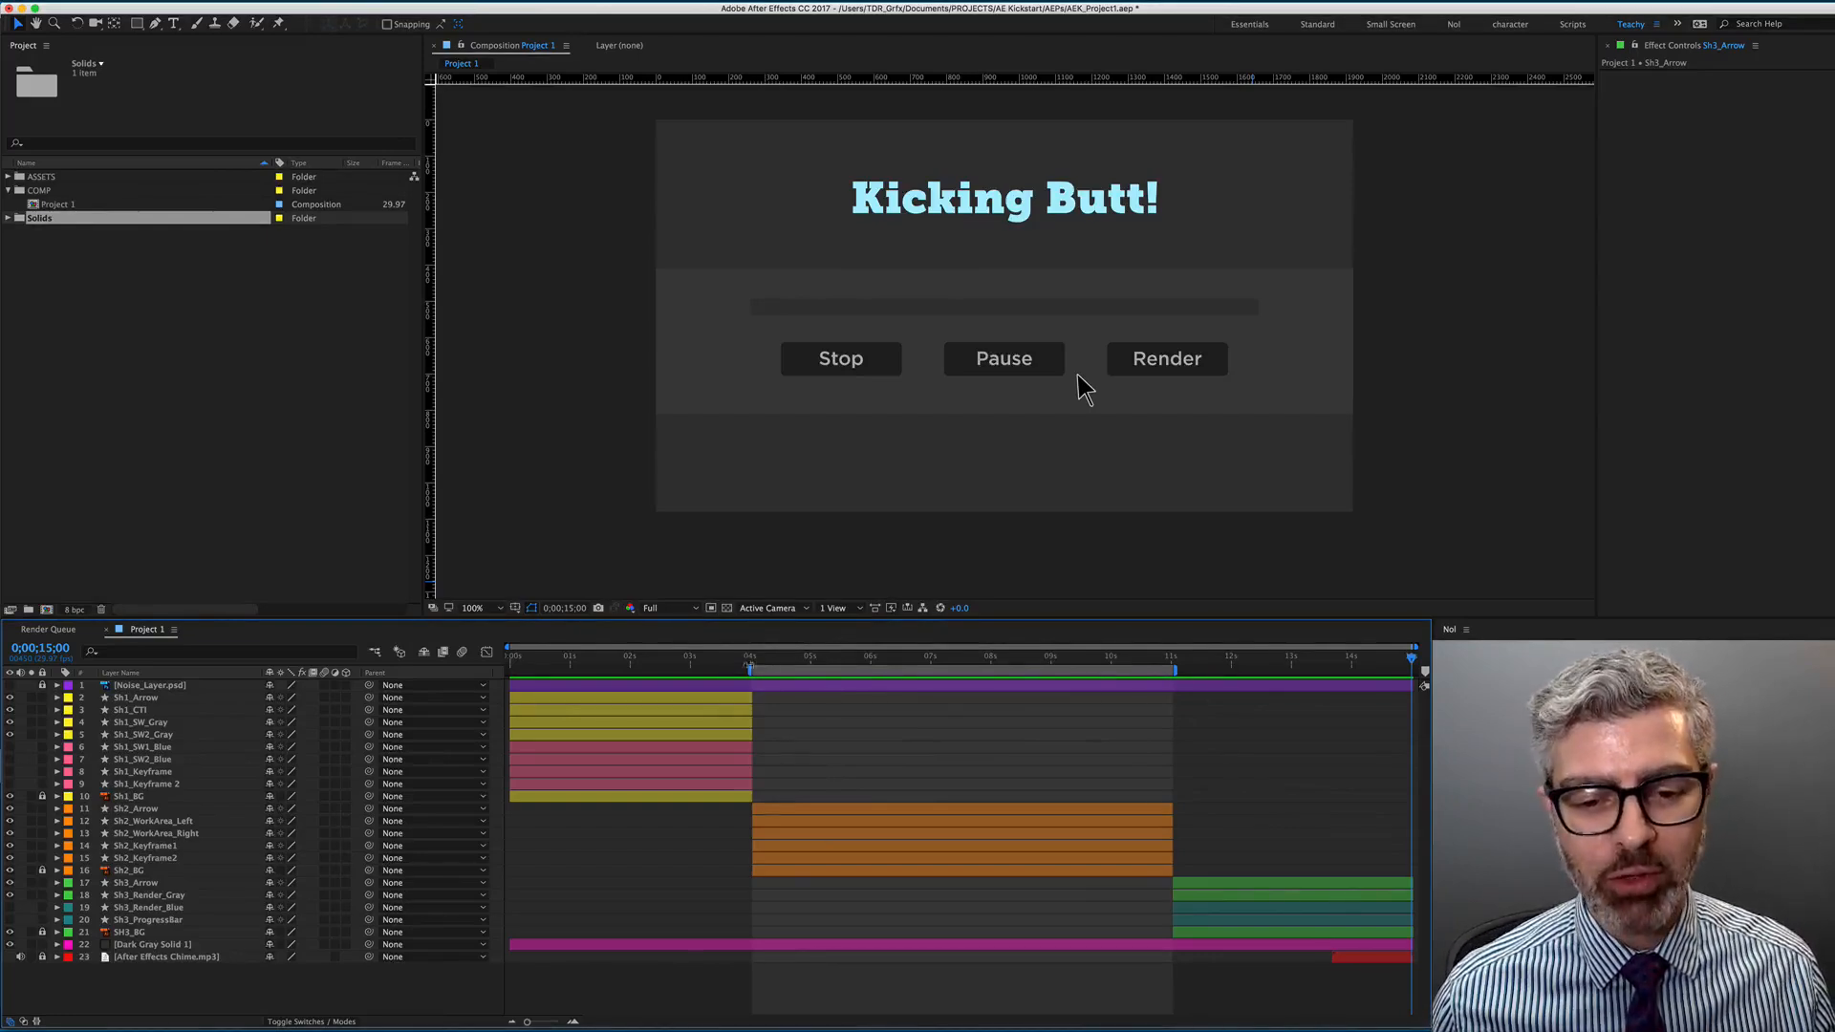
{"action": "left_click_drag", "start_coordinate": [749, 668], "coordinate": [508, 668]}
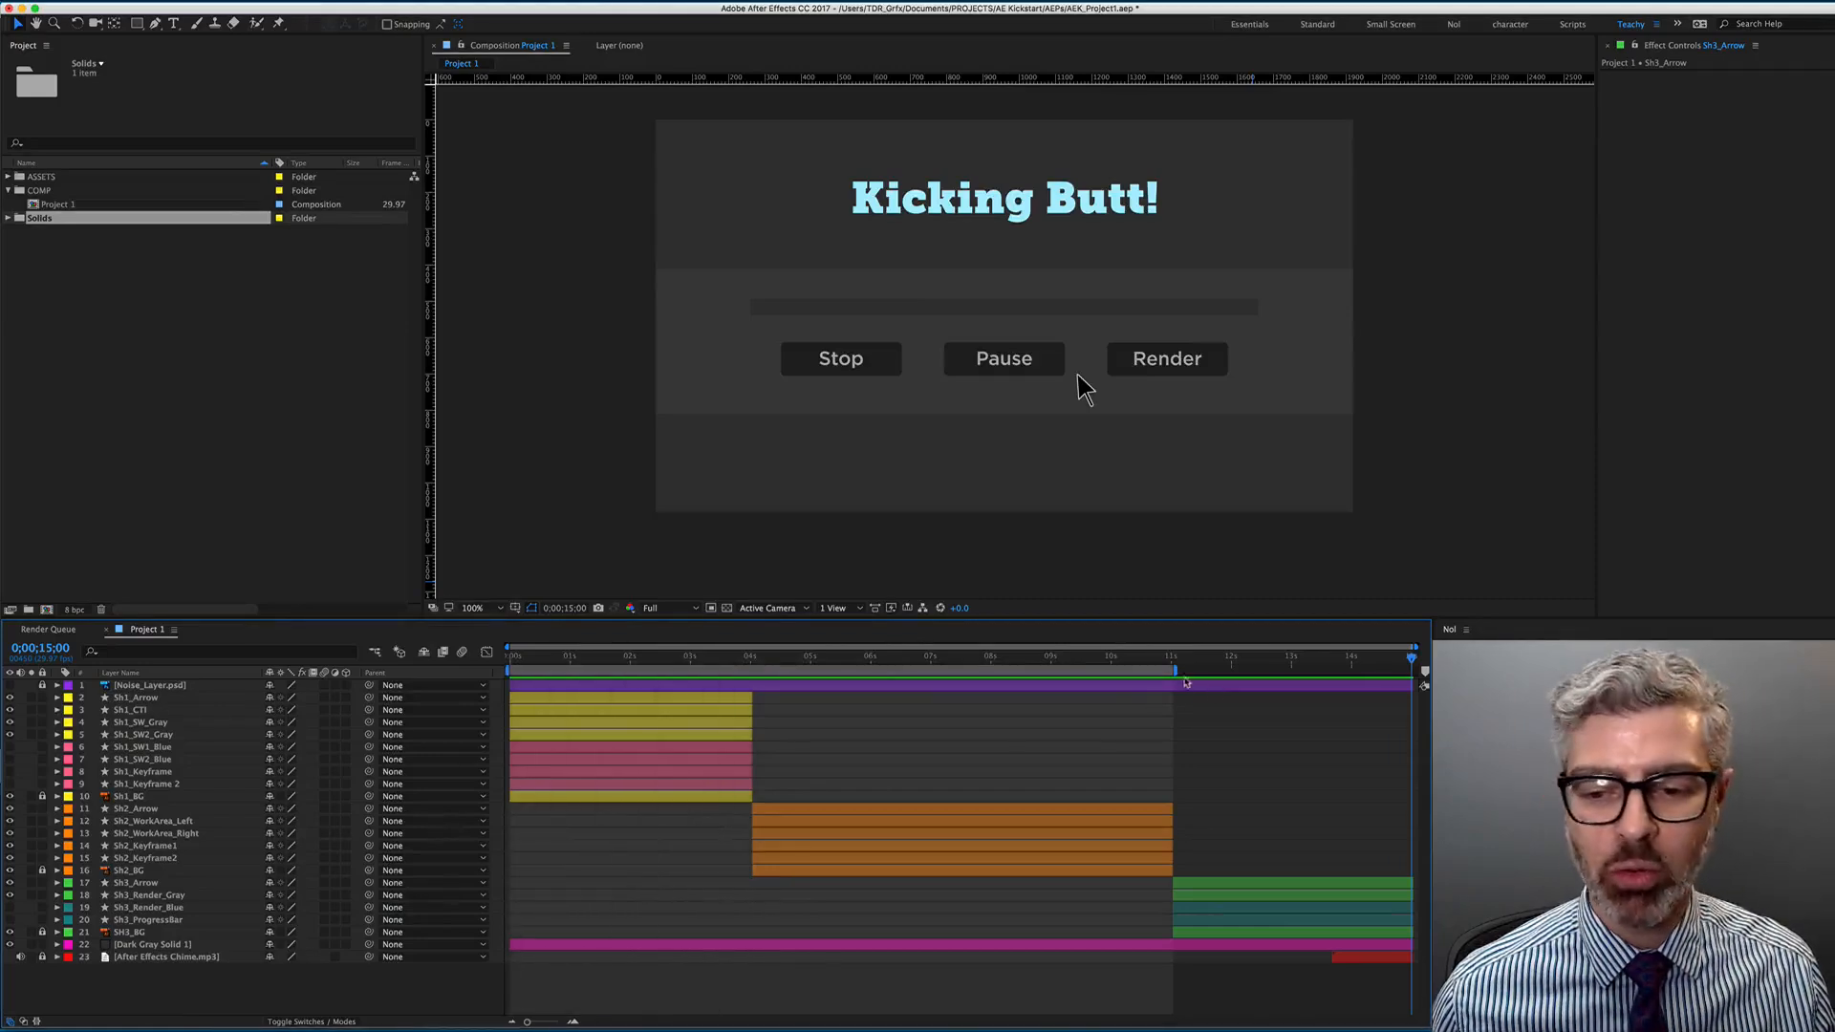
{"action": "left_click_drag", "start_coordinate": [1174, 668], "coordinate": [1414, 669]}
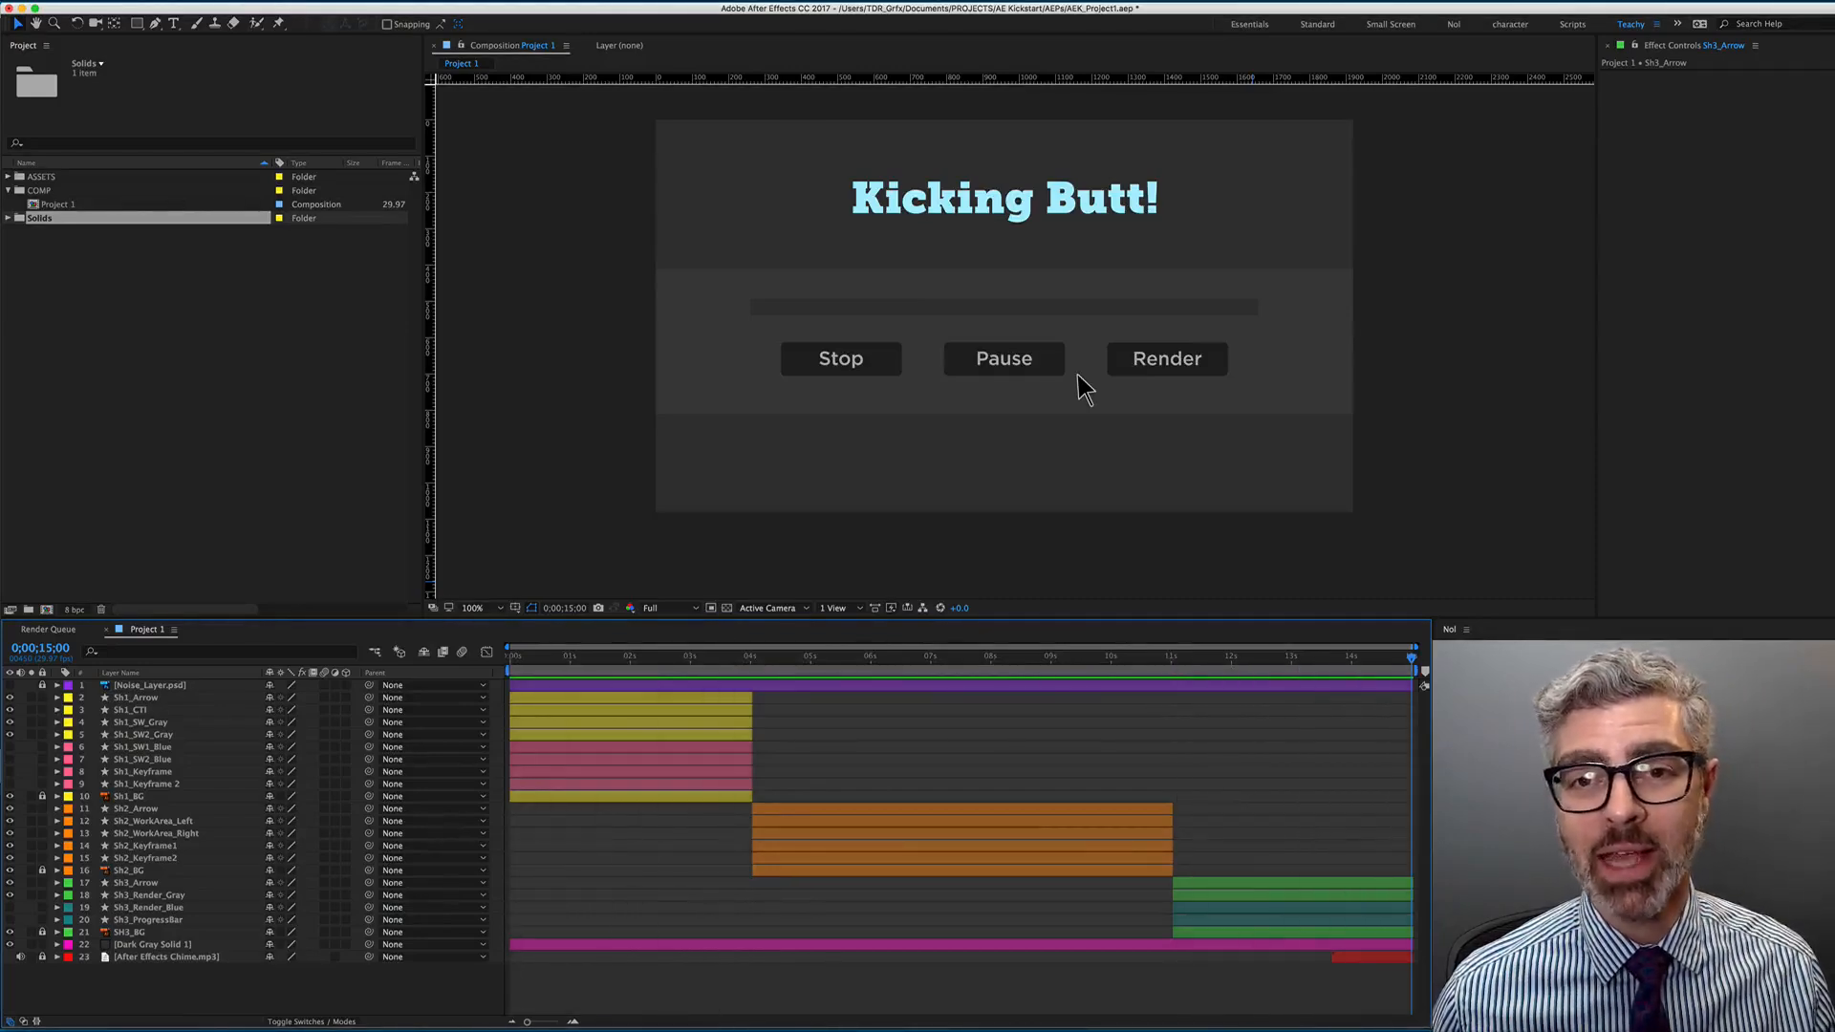